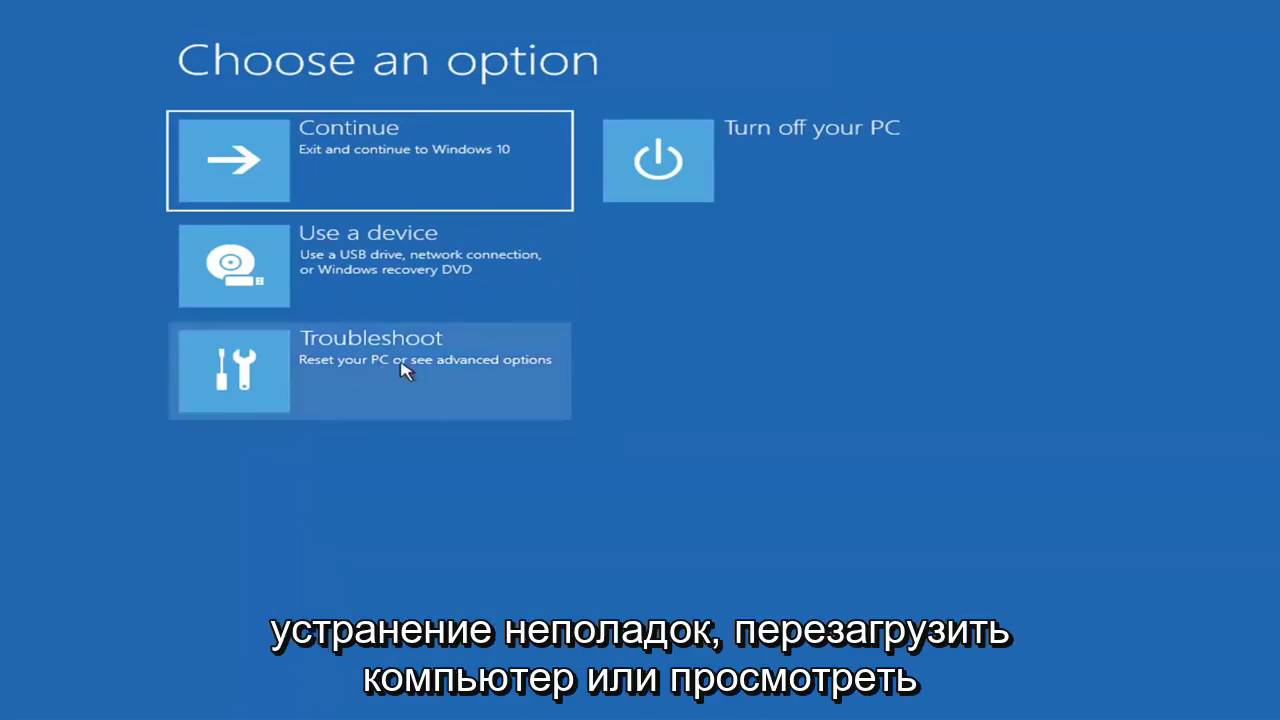
Run Startup Repair from the advanced troubleshooting options
{"action": "left_click", "coordinate": [478, 380]}
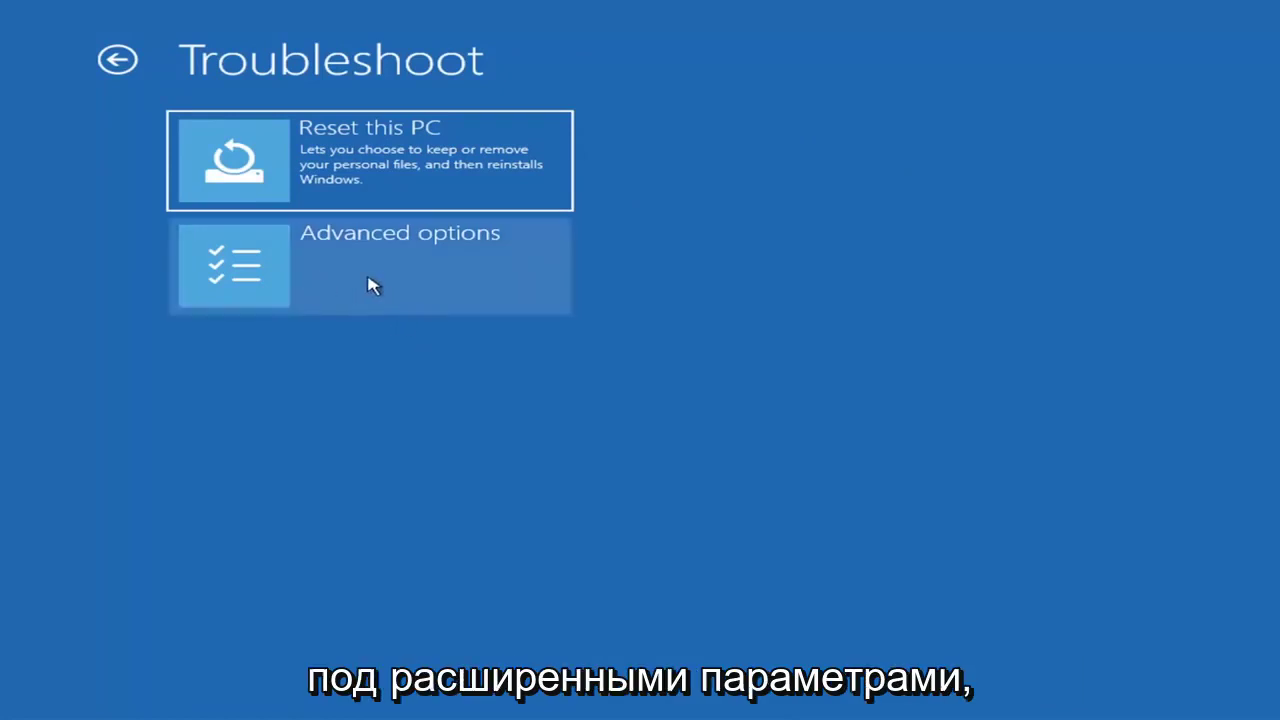
{"action": "left_click", "coordinate": [401, 272]}
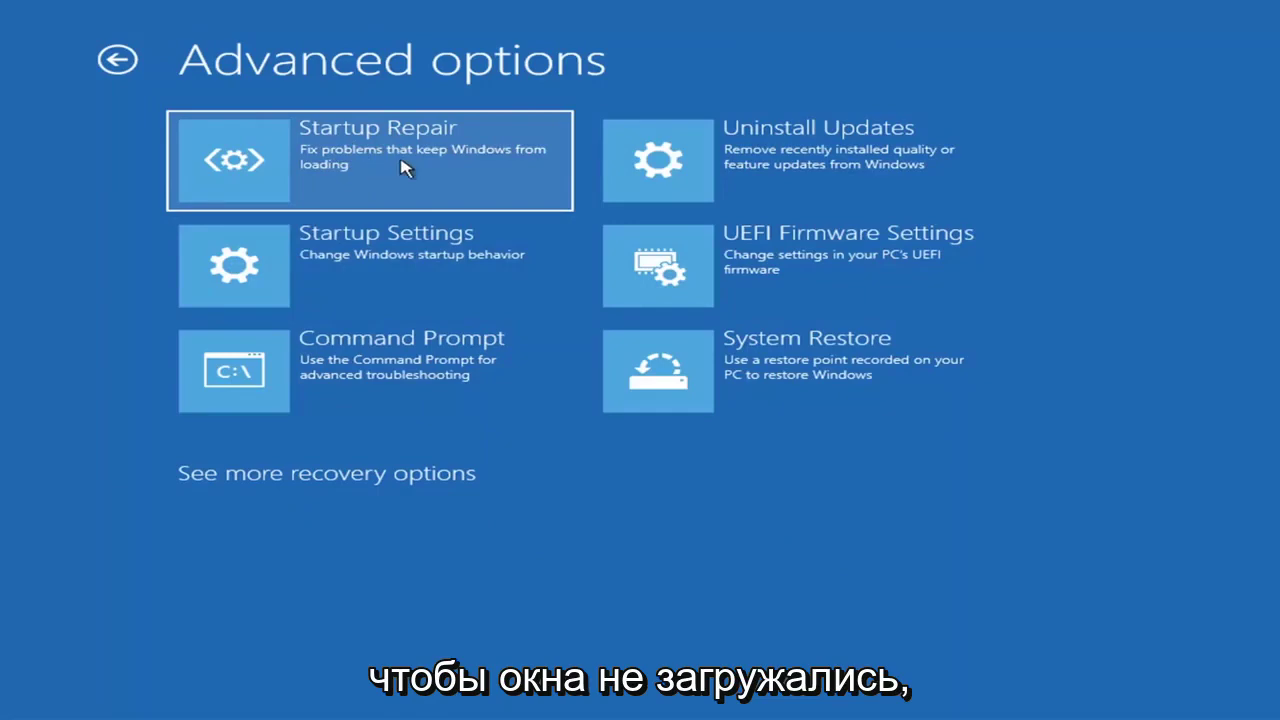
{"action": "left_click", "coordinate": [338, 178]}
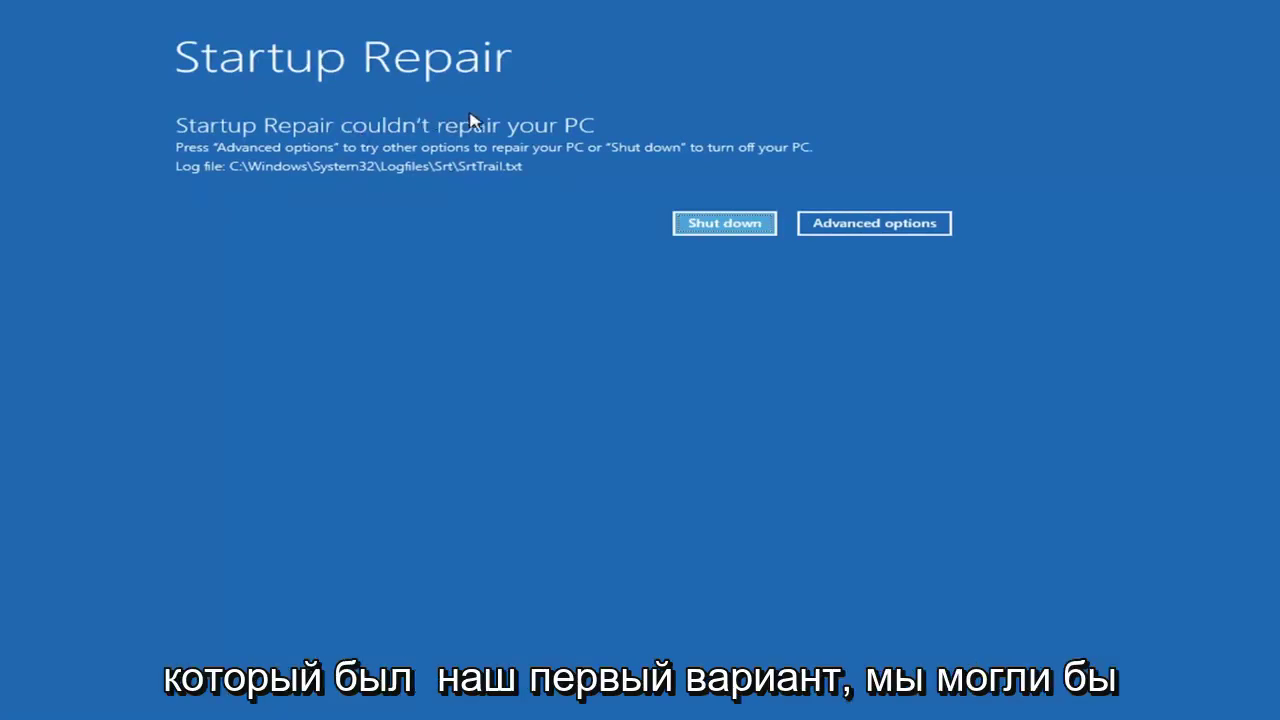
Return to the advanced troubleshooting options and examine the Startup Settings and Uninstall Updates pages
{"action": "left_click", "coordinate": [895, 223]}
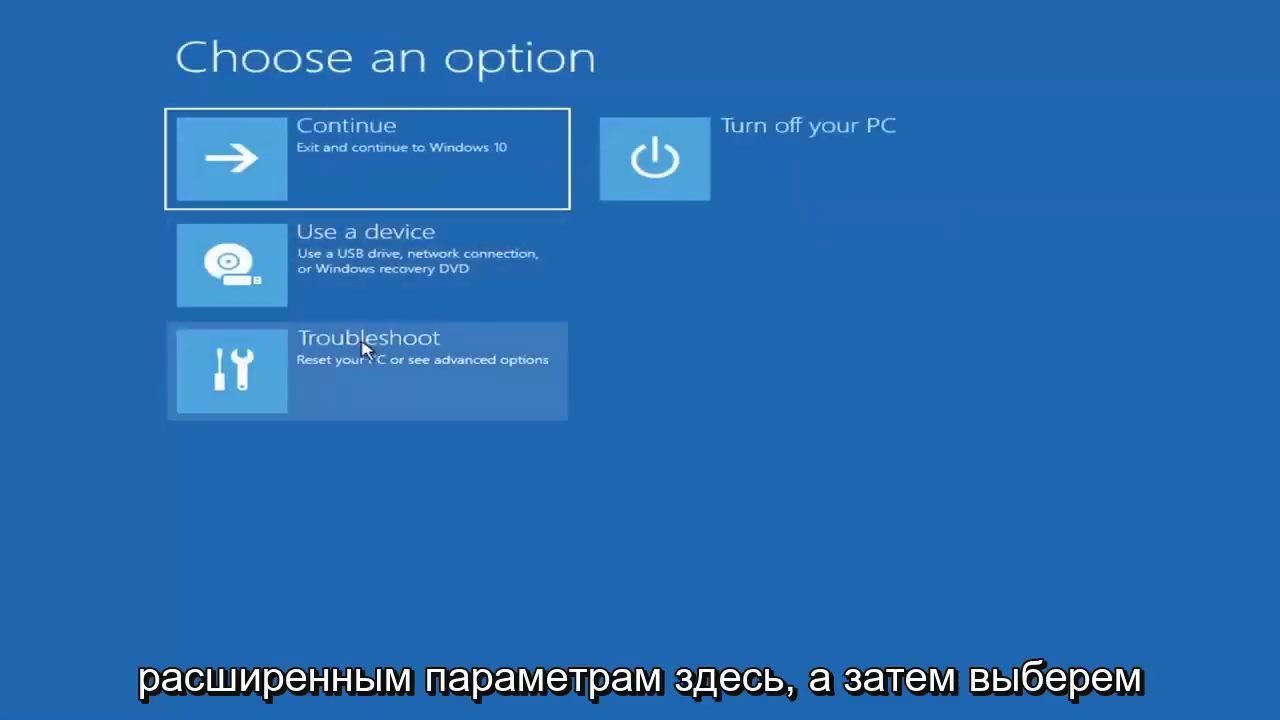
{"action": "left_click", "coordinate": [321, 383]}
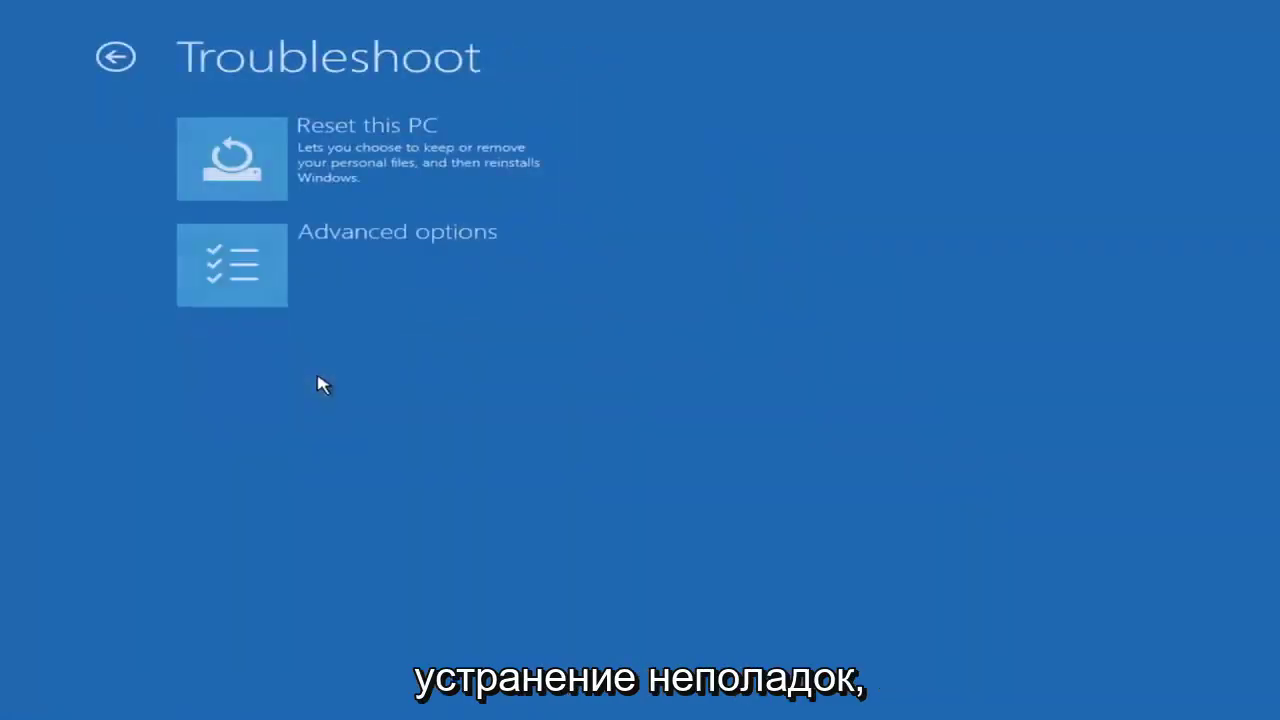
{"action": "left_click", "coordinate": [332, 272]}
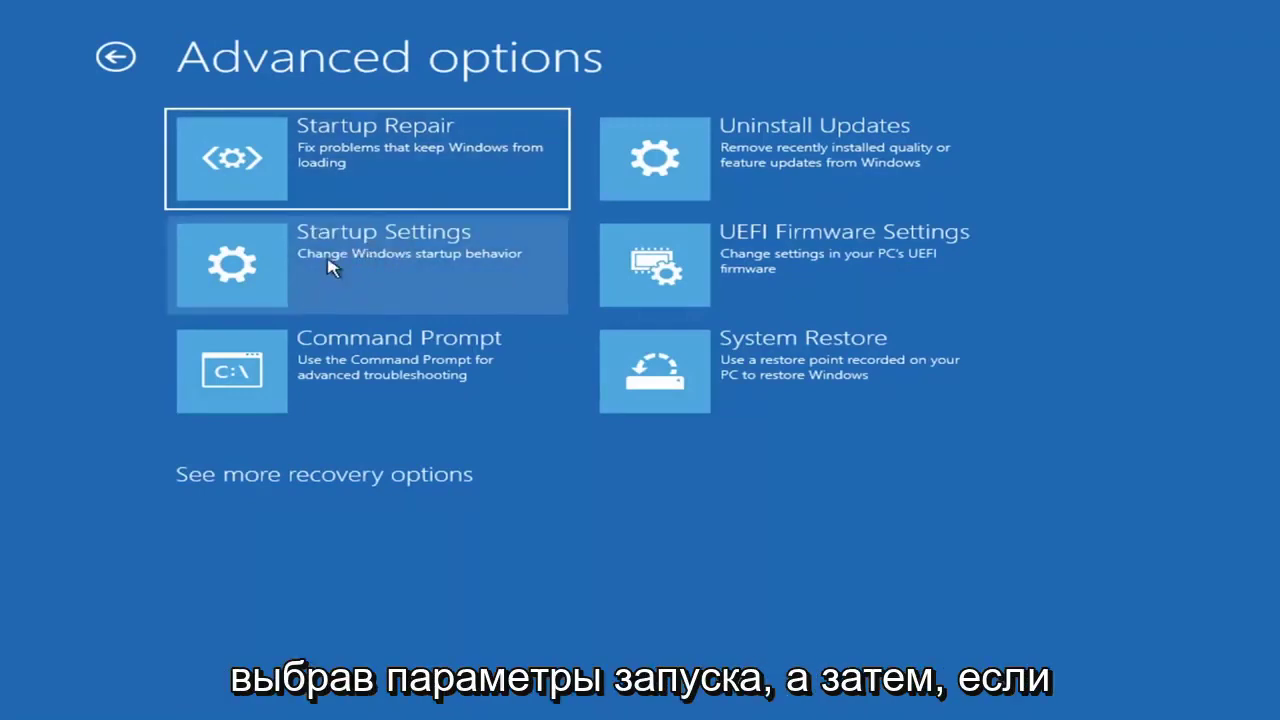
{"action": "left_click", "coordinate": [331, 268]}
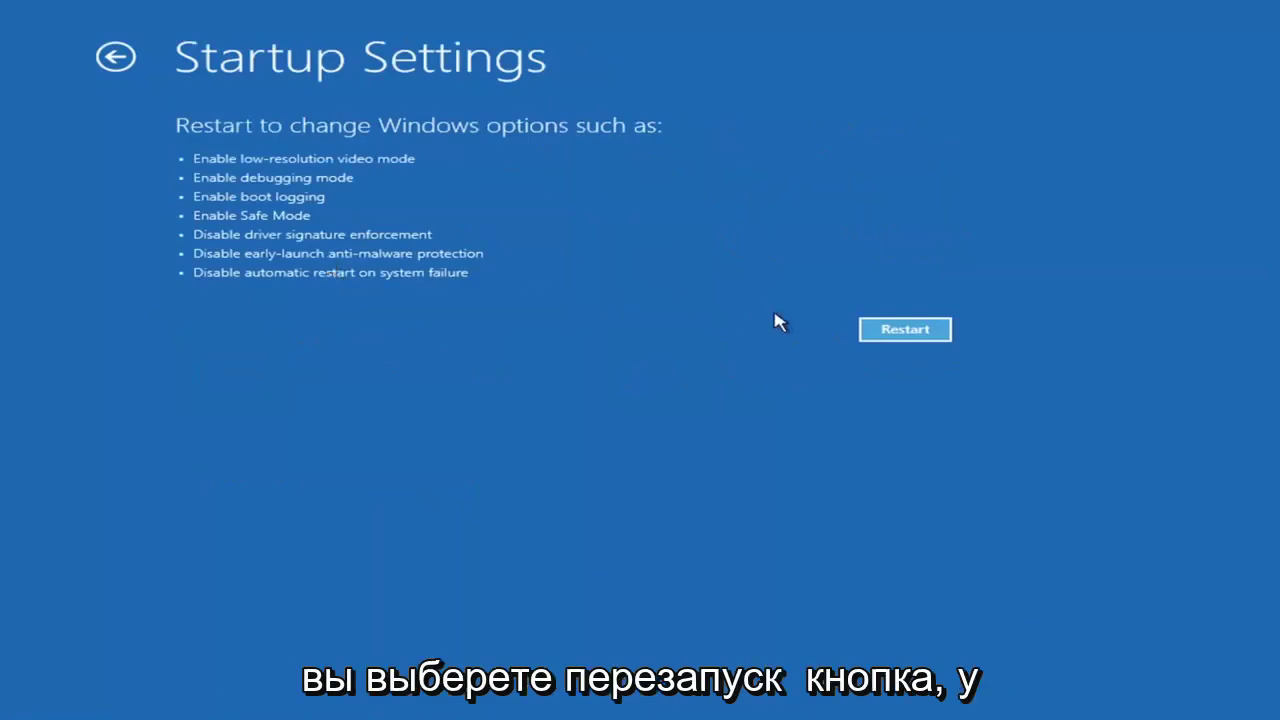
{"action": "left_click", "coordinate": [888, 340]}
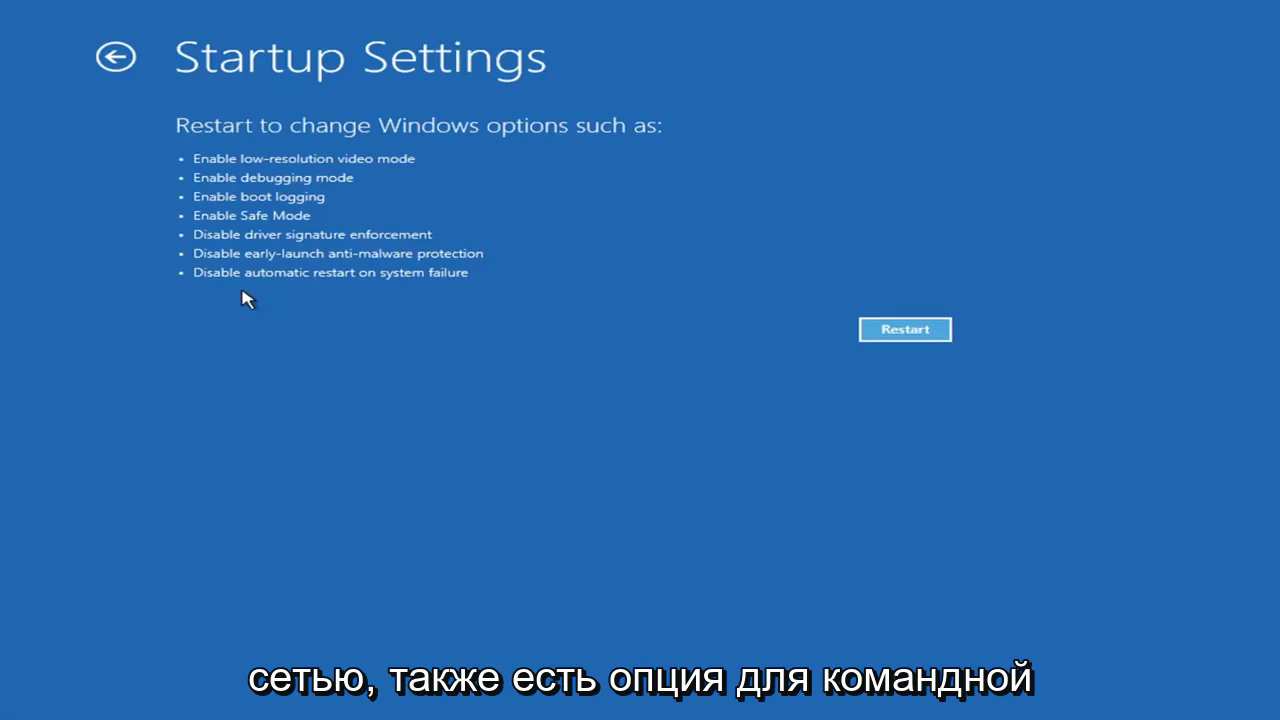
{"action": "left_click", "coordinate": [108, 58]}
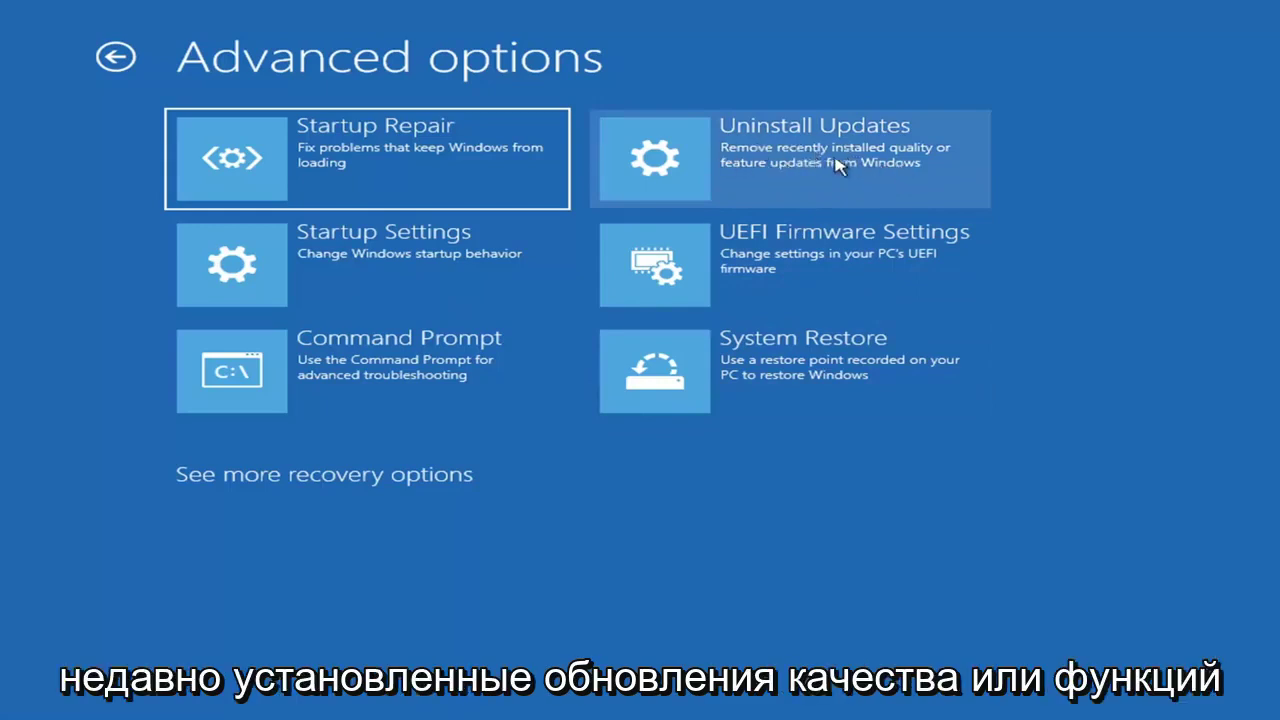
{"action": "left_click", "coordinate": [748, 162]}
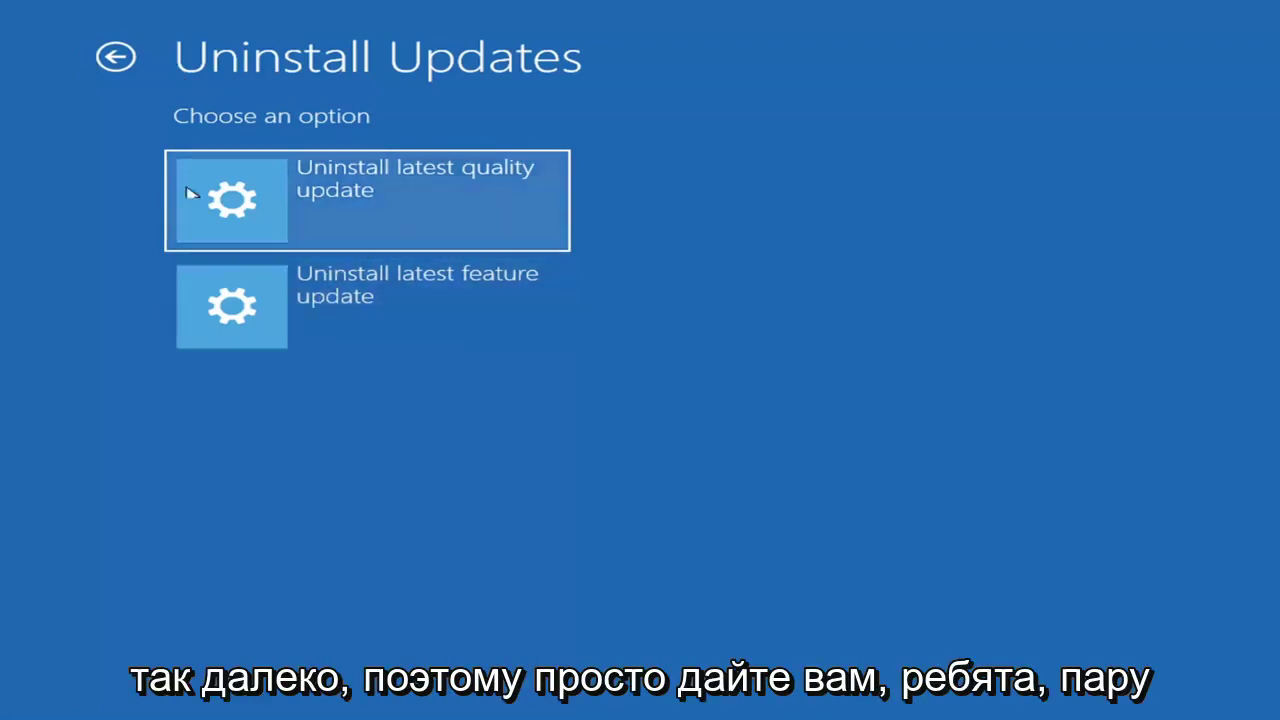
{"action": "left_click", "coordinate": [116, 56]}
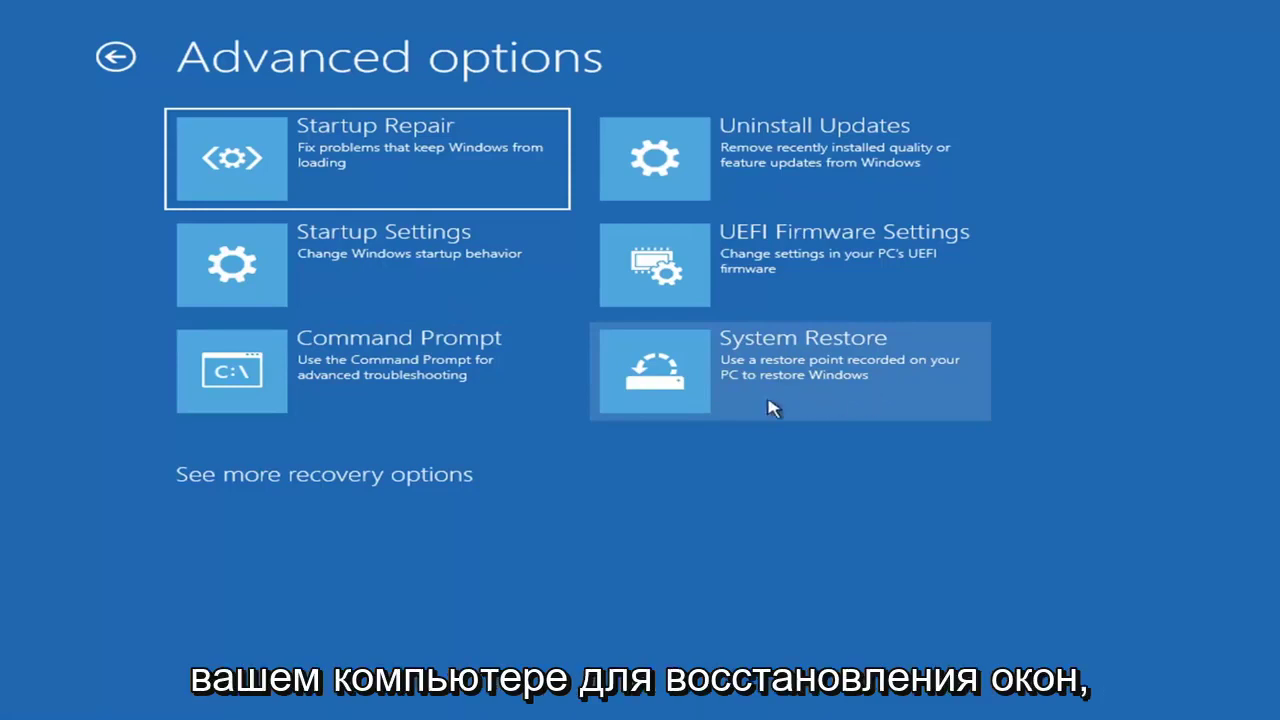
Run System Restore with the manual "Before Updates" restore point of 7/9/2021 12:37:05 PM, restart the computer and dismiss the completion notice
{"action": "left_click", "coordinate": [831, 389]}
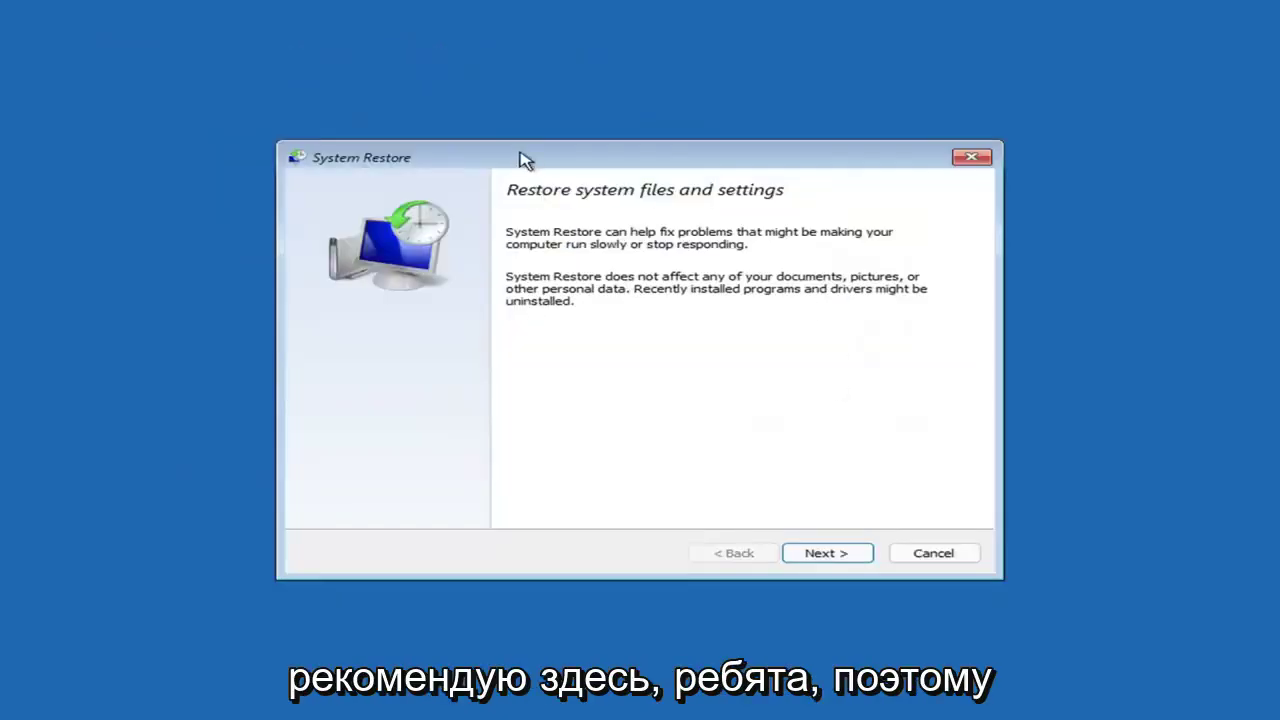
{"action": "left_click", "coordinate": [816, 551]}
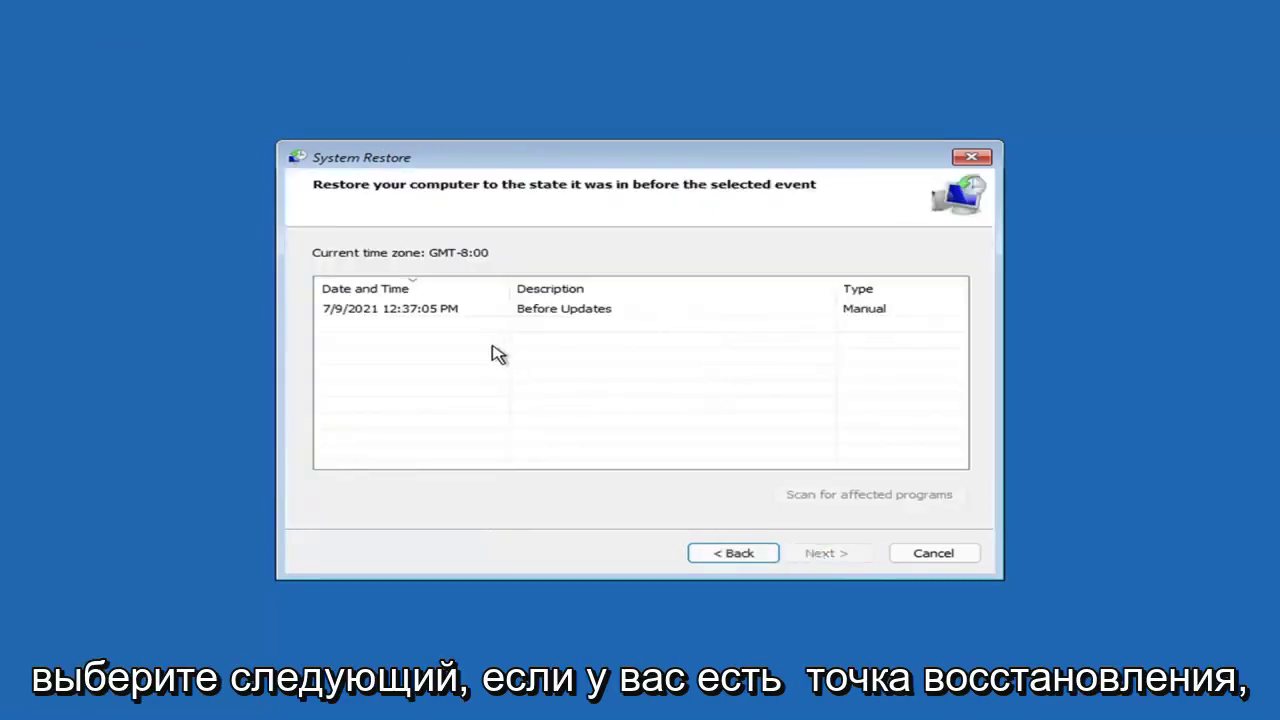
{"action": "left_click", "coordinate": [396, 314]}
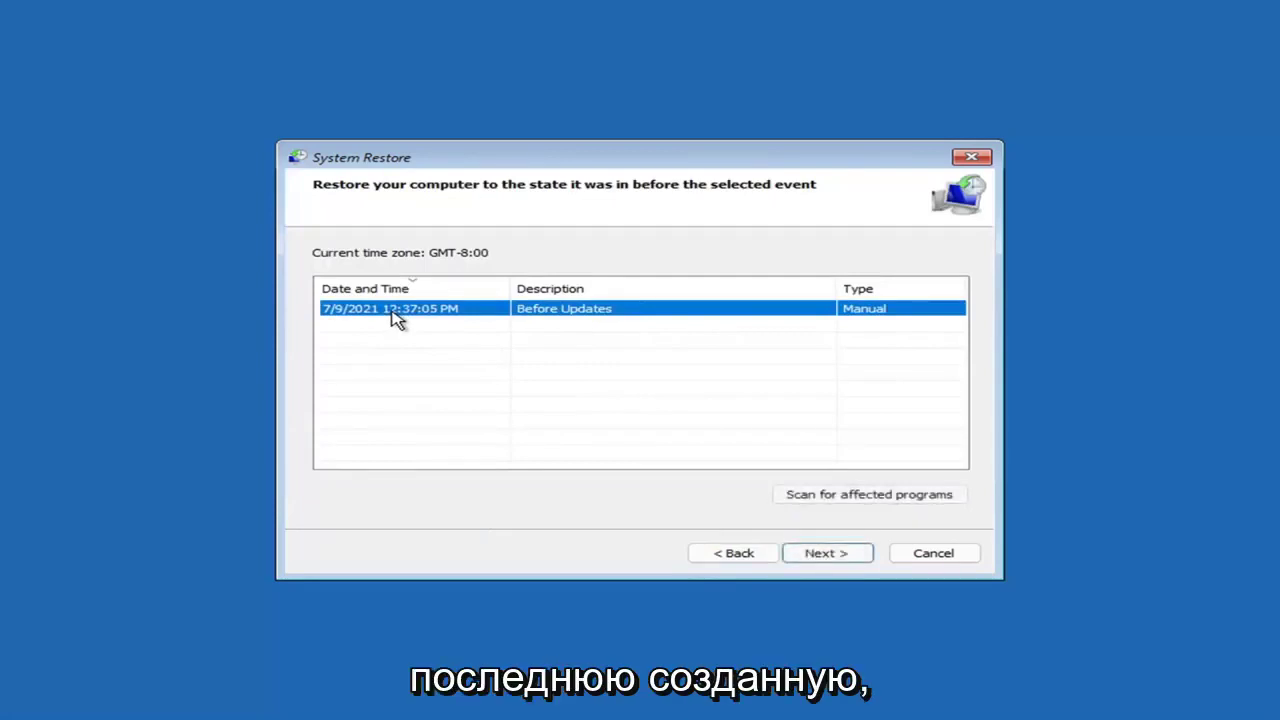
{"action": "left_click", "coordinate": [843, 557]}
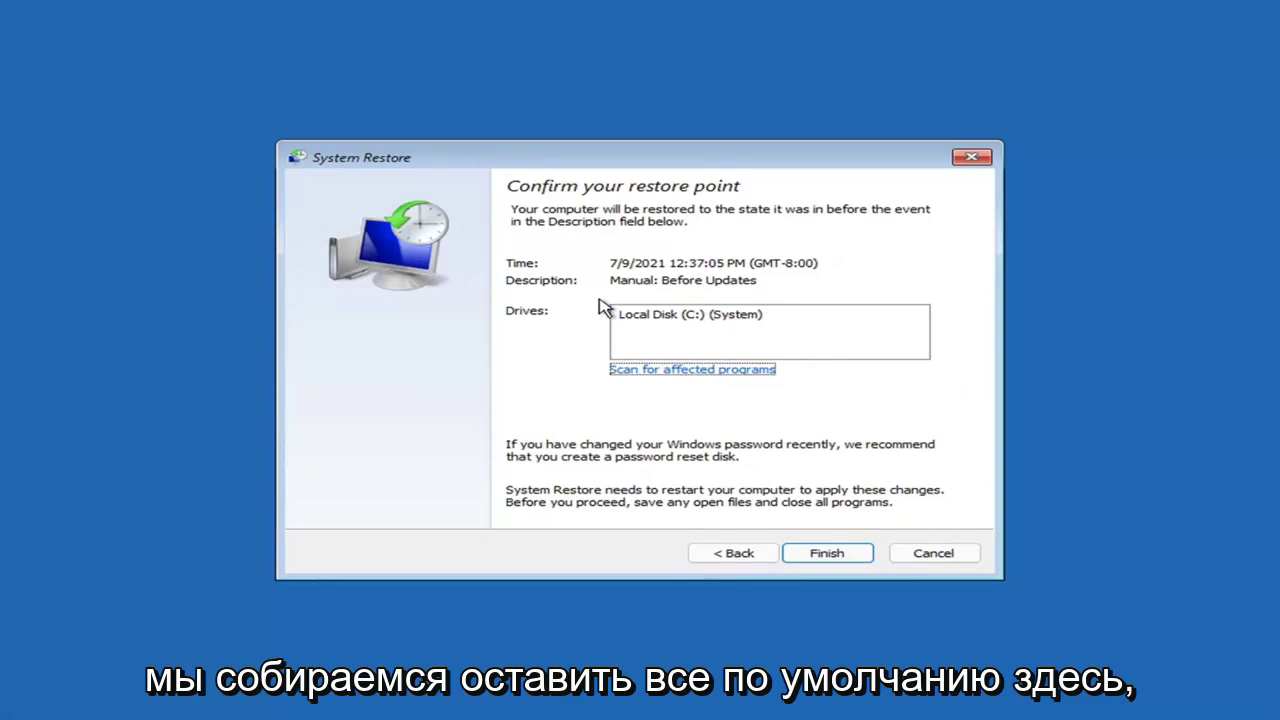
{"action": "left_click", "coordinate": [827, 560]}
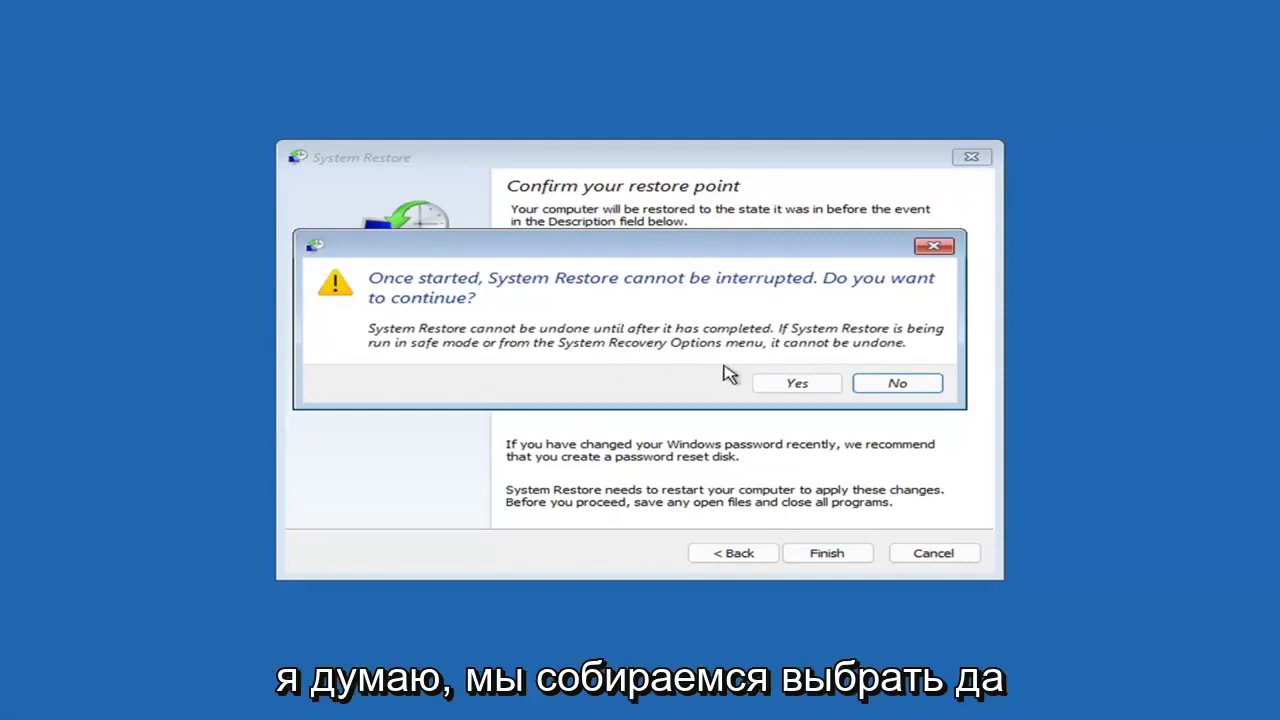
{"action": "left_click", "coordinate": [800, 388]}
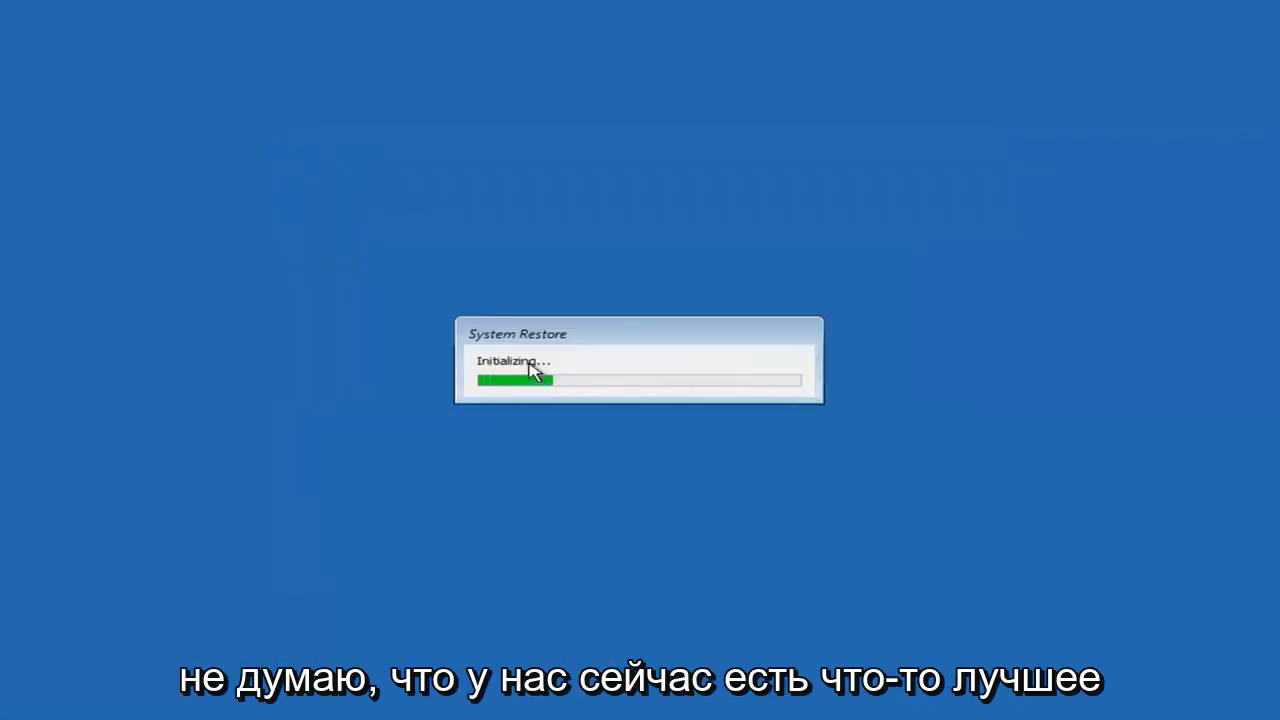
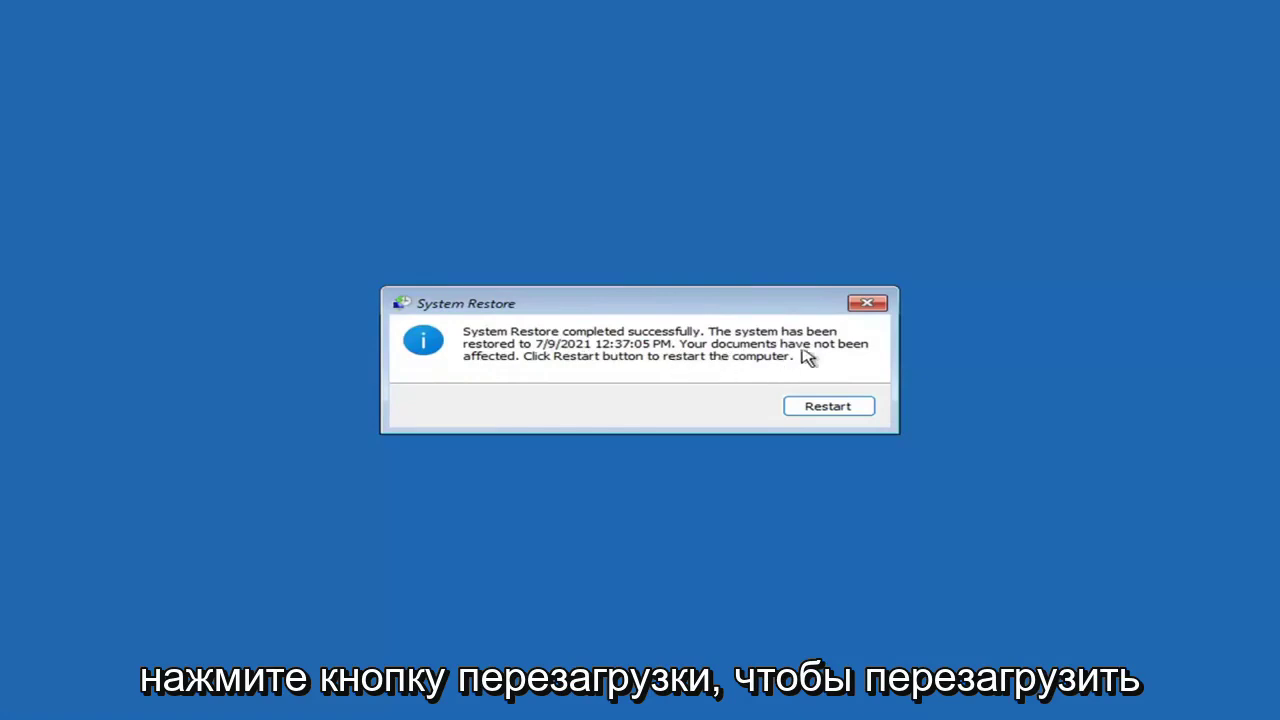
{"action": "left_click", "coordinate": [820, 410]}
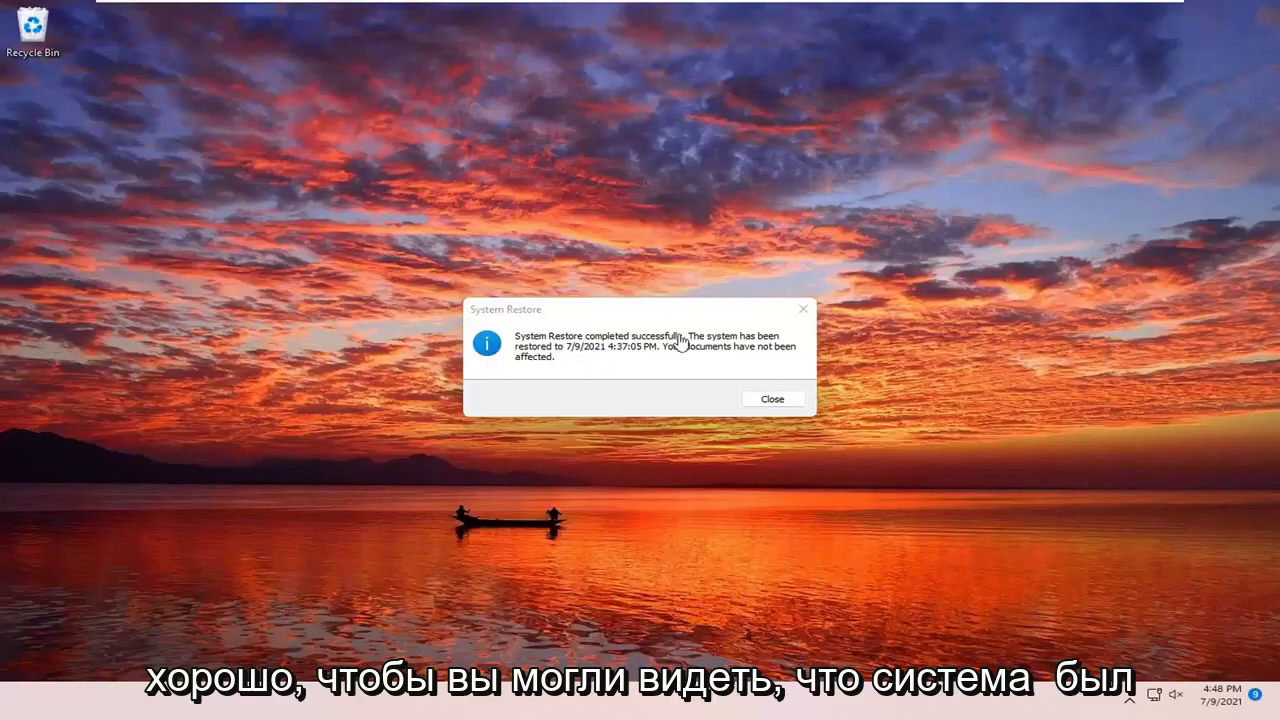
{"action": "left_click", "coordinate": [803, 309]}
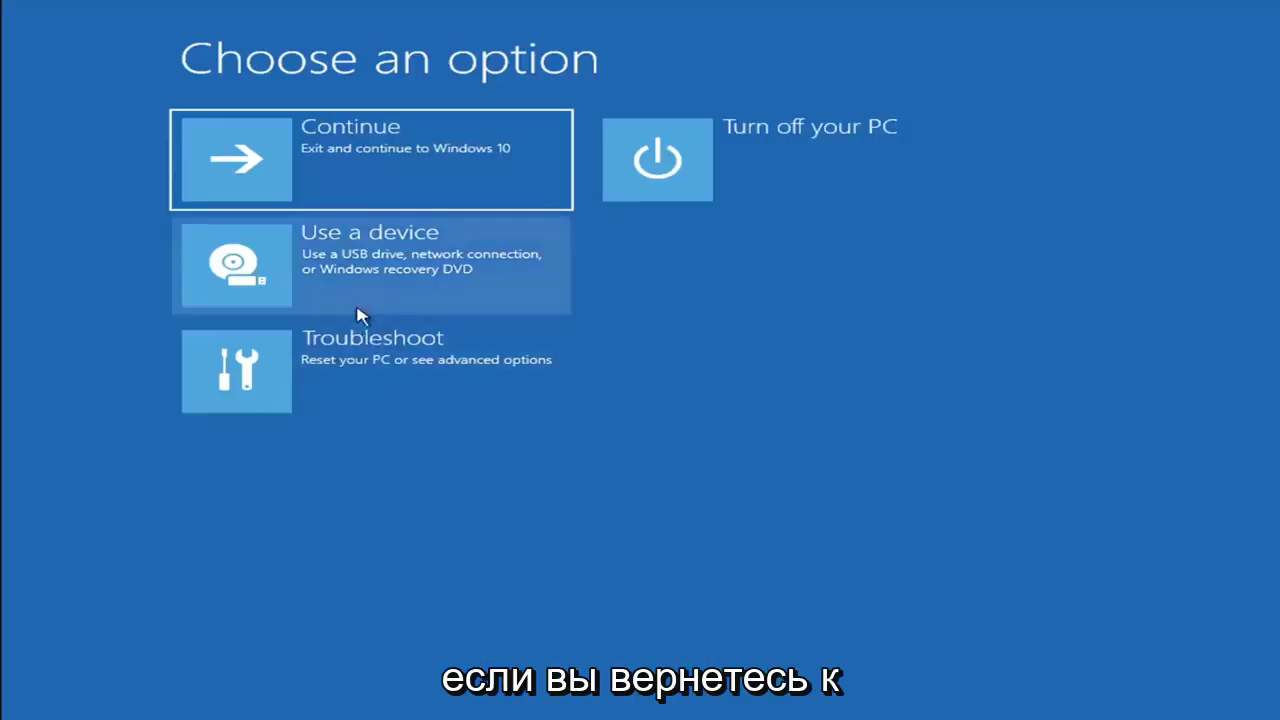
Examine the Reset this PC choices for keeping or removing files, and return to the main recovery options
{"action": "left_click", "coordinate": [378, 381]}
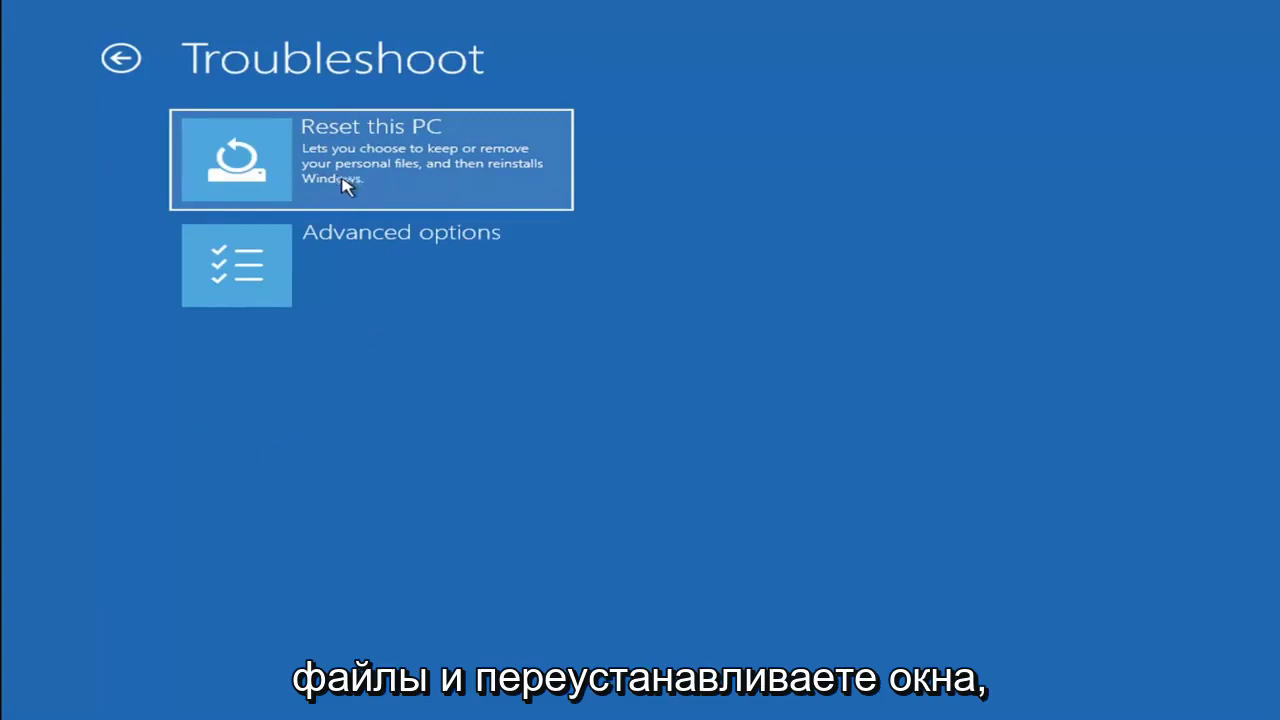
{"action": "left_click", "coordinate": [420, 181]}
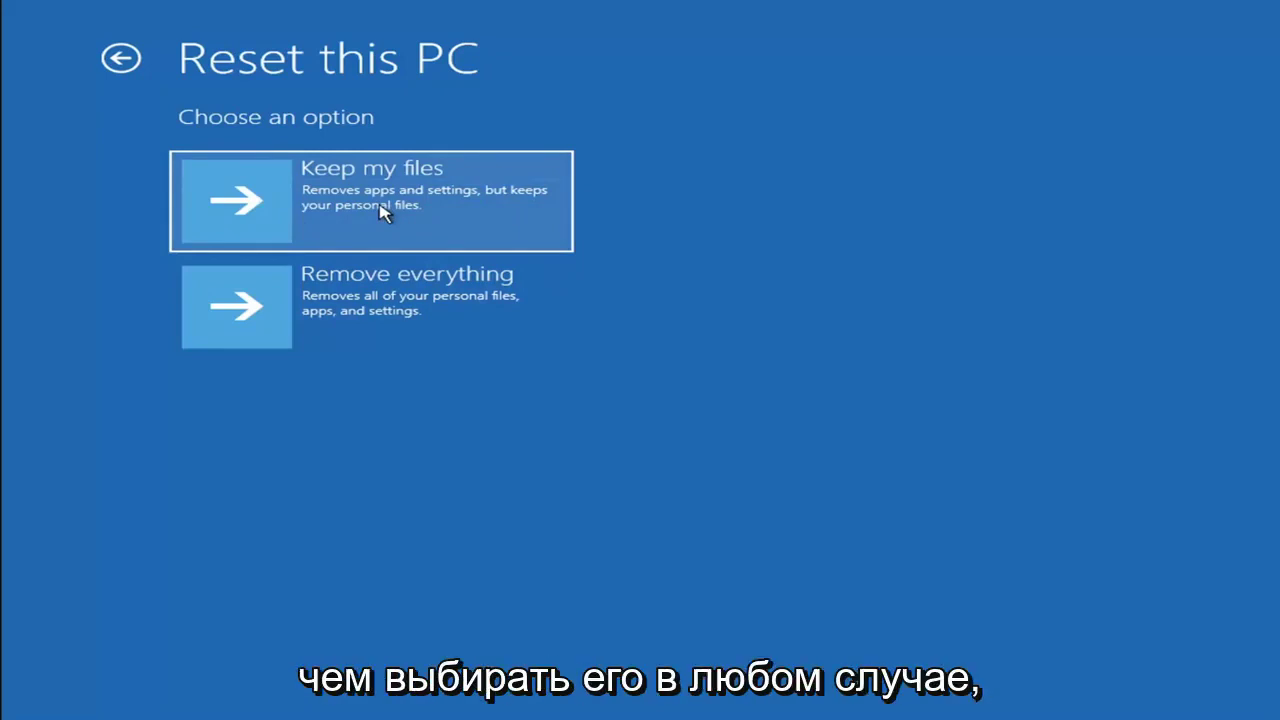
{"action": "left_click", "coordinate": [131, 62]}
{"action": "left_click", "coordinate": [133, 60]}
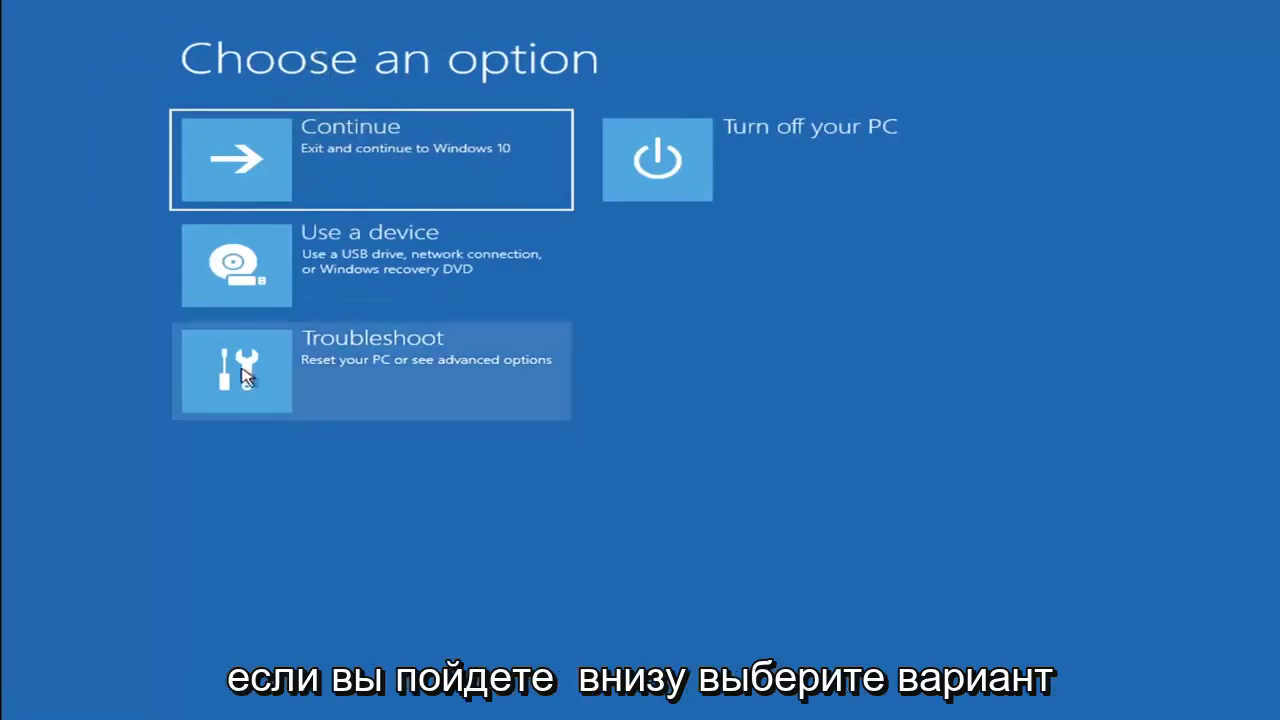
Open the Command Prompt from the advanced troubleshooting options
{"action": "left_click", "coordinate": [389, 374]}
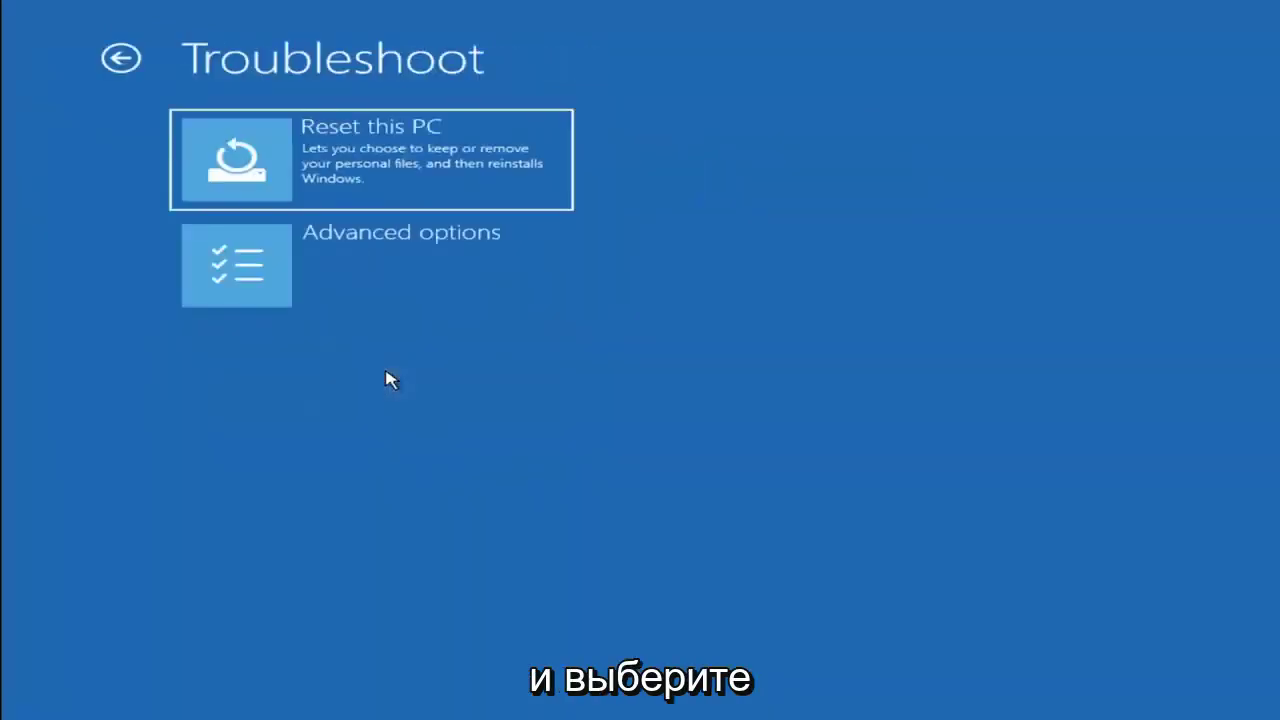
{"action": "left_click", "coordinate": [389, 277]}
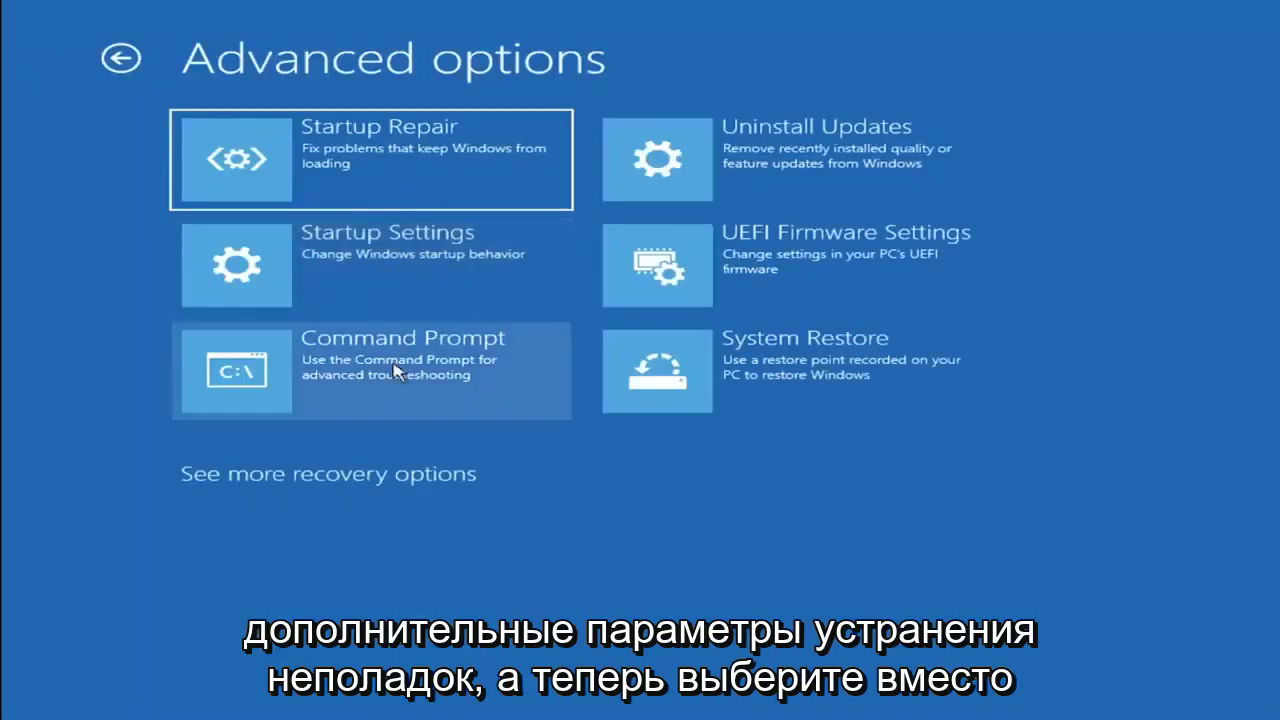
{"action": "left_click", "coordinate": [306, 380]}
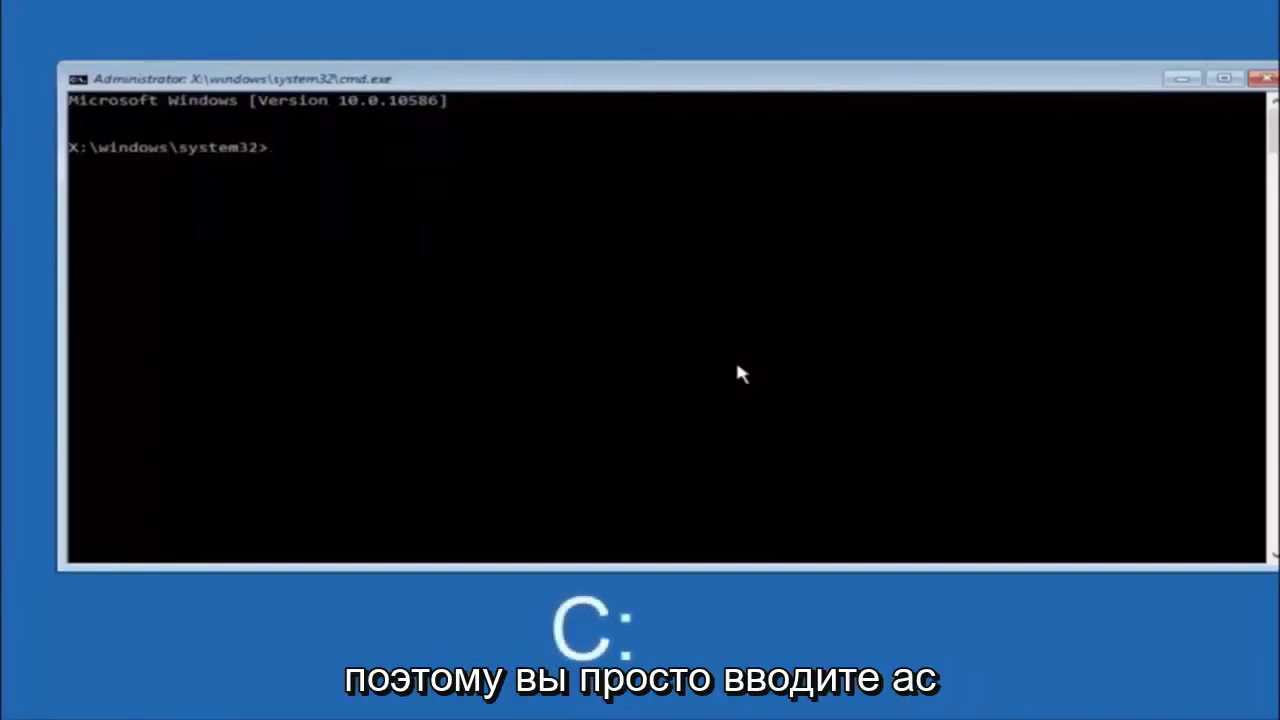
Switch the Command Prompt to drive C: and list its contents with dir
{"action": "type", "text": "c:"}
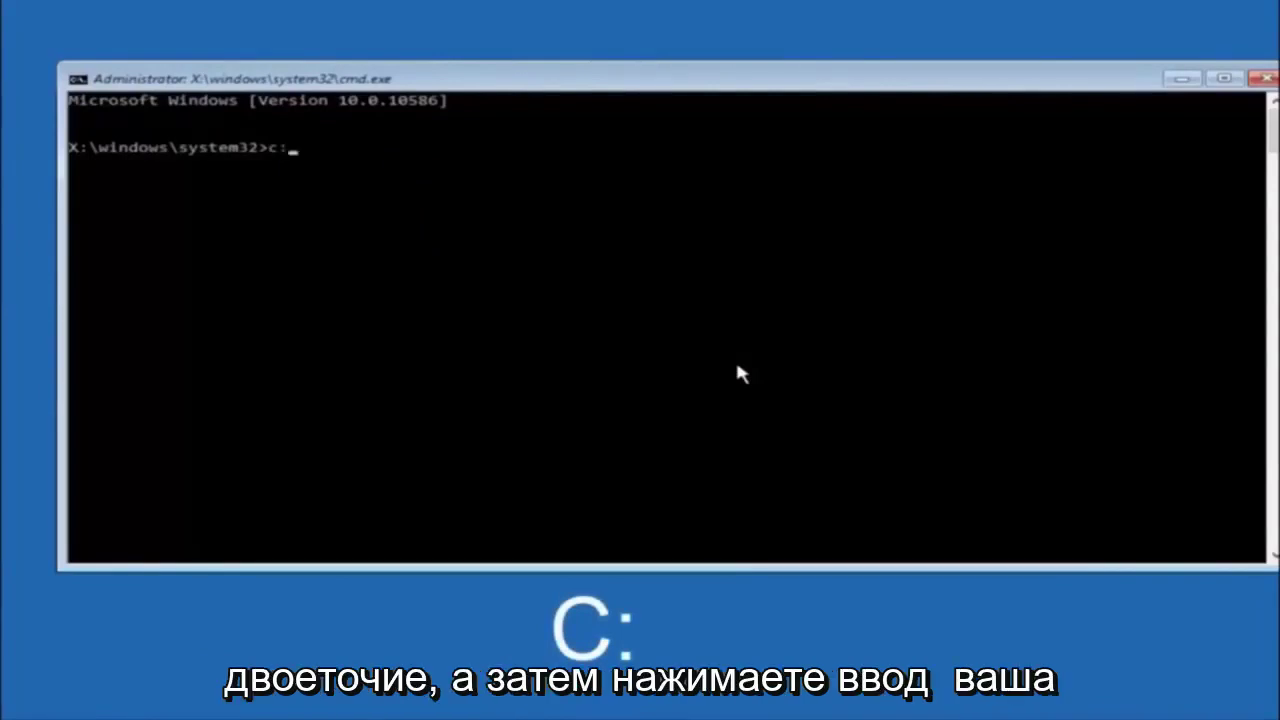
{"action": "key", "text": "Return"}
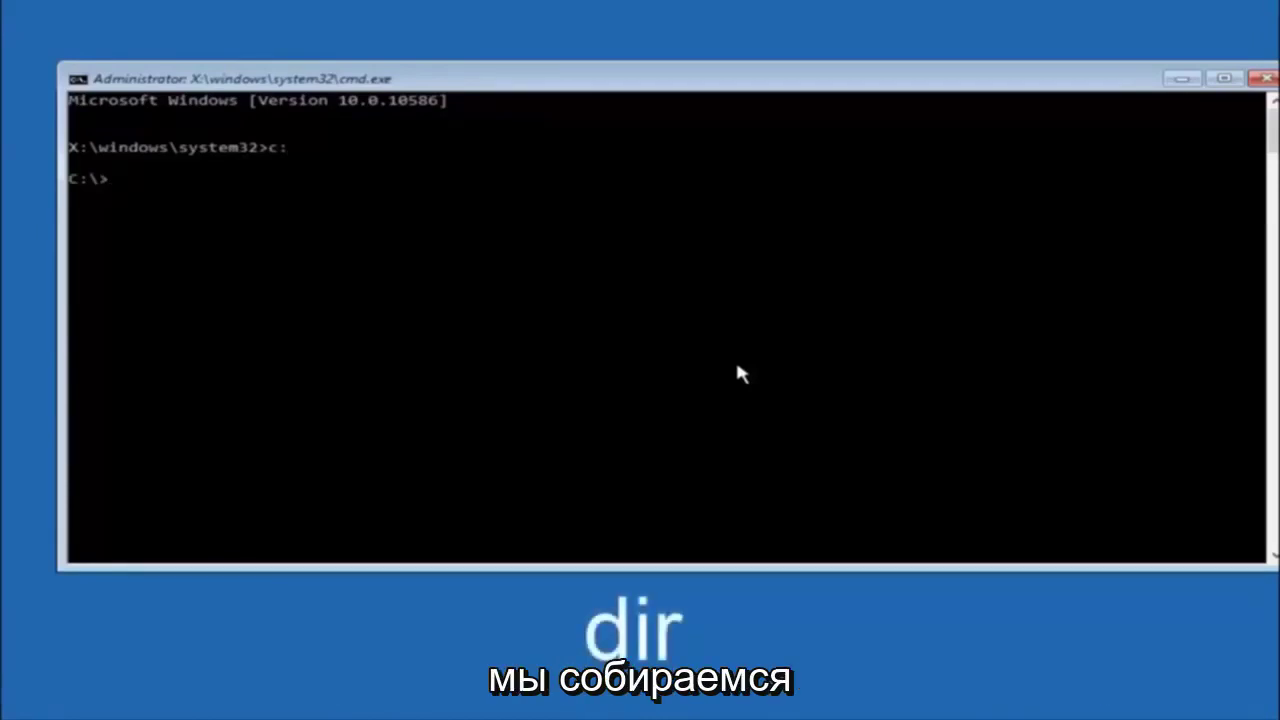
{"action": "type", "text": "dir"}
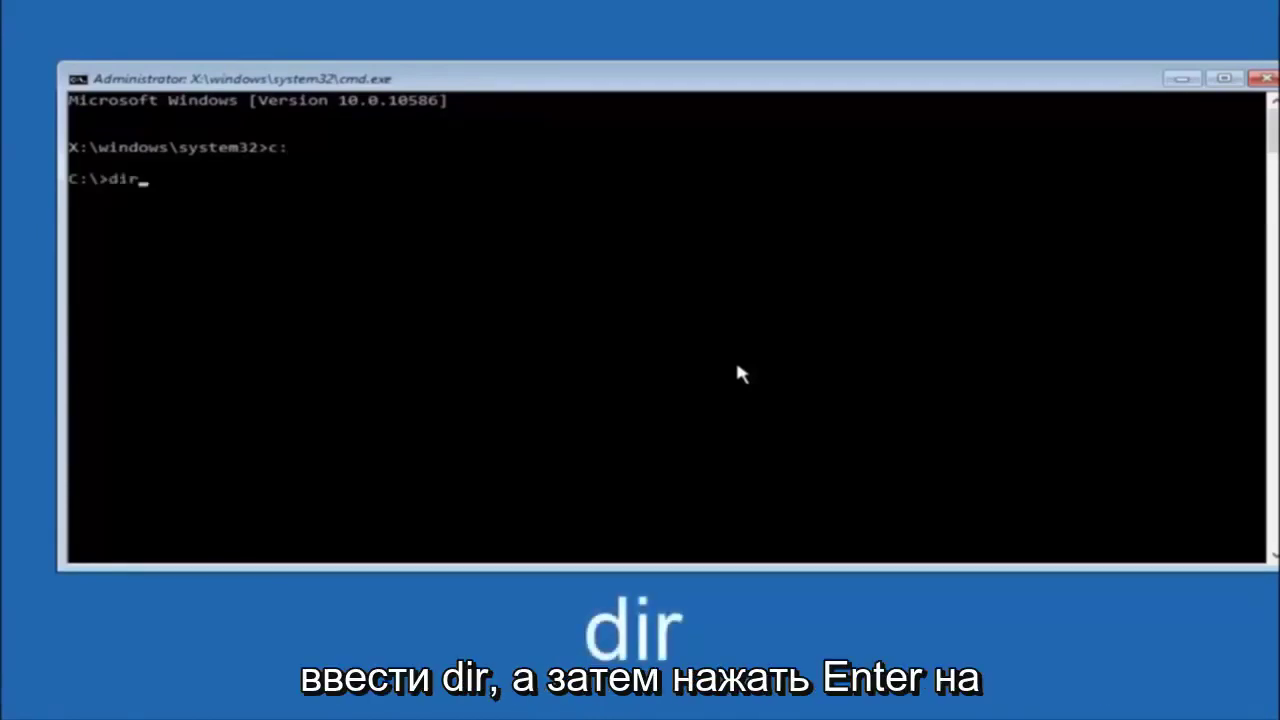
{"action": "key", "text": "Return"}
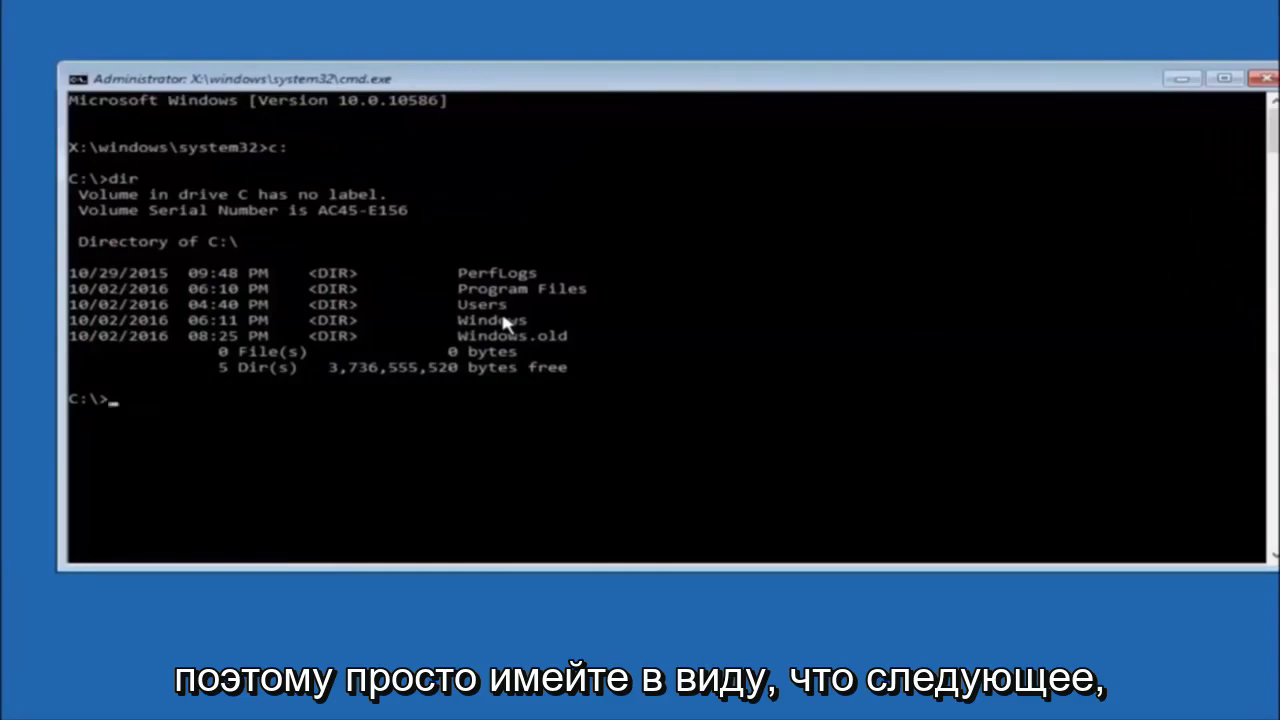
Change the working directory to \windows\system32\config
{"action": "type", "text": "cd \\windows\\system32\\config"}
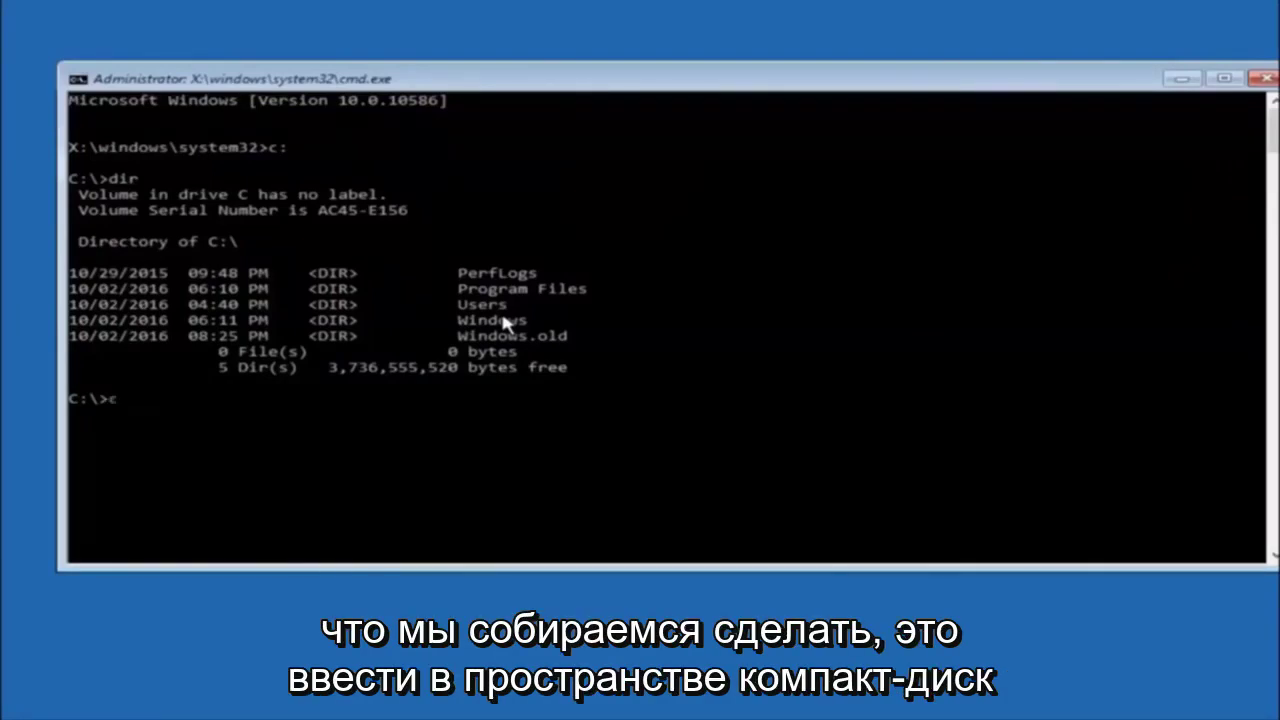
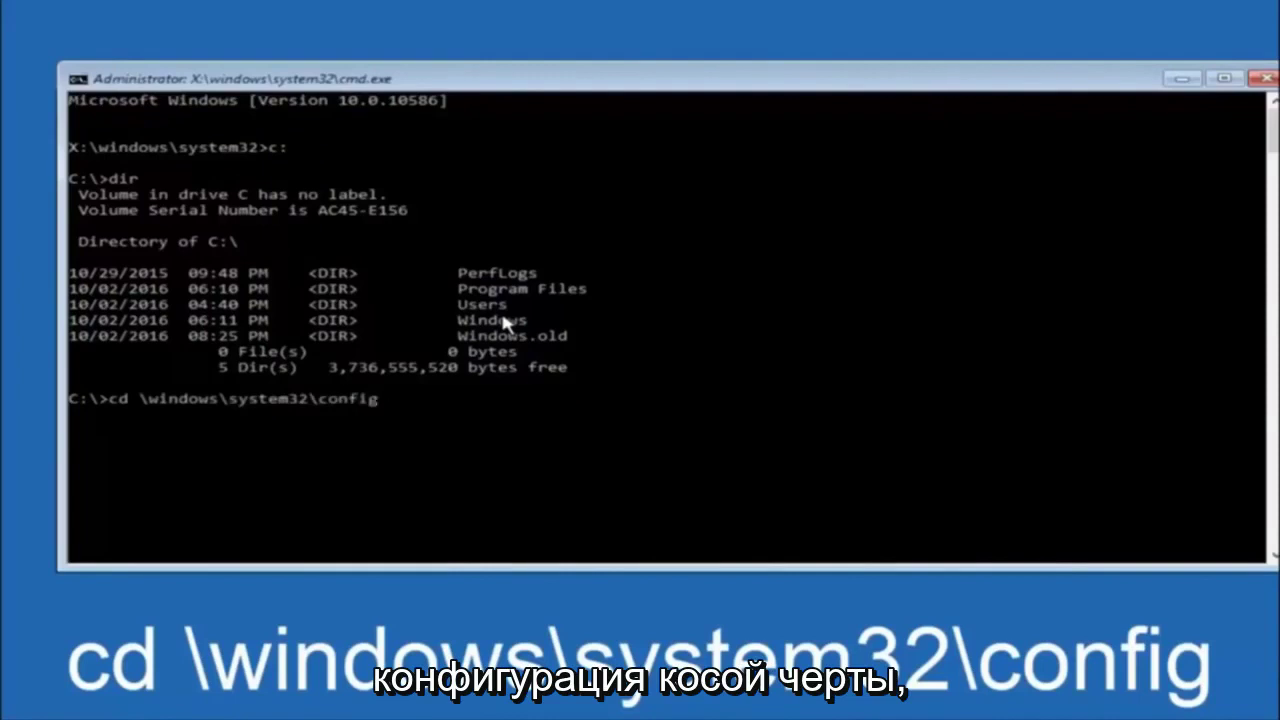
{"action": "key", "text": "Return"}
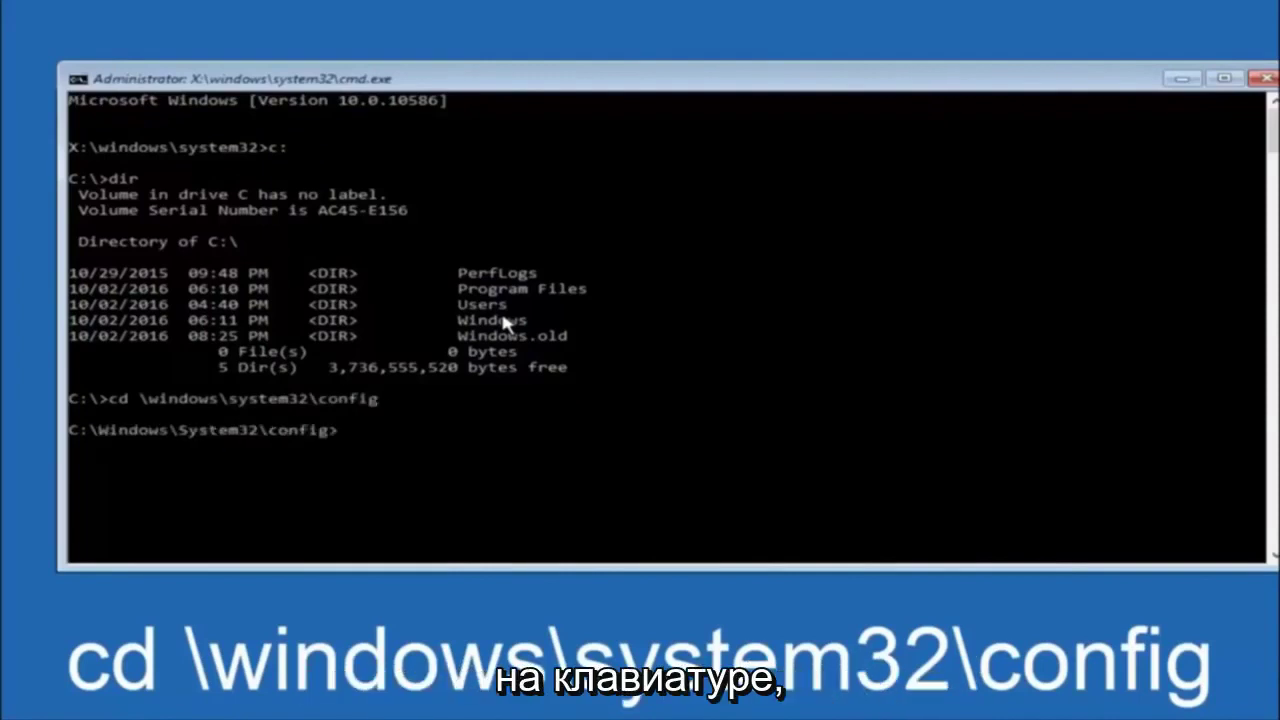
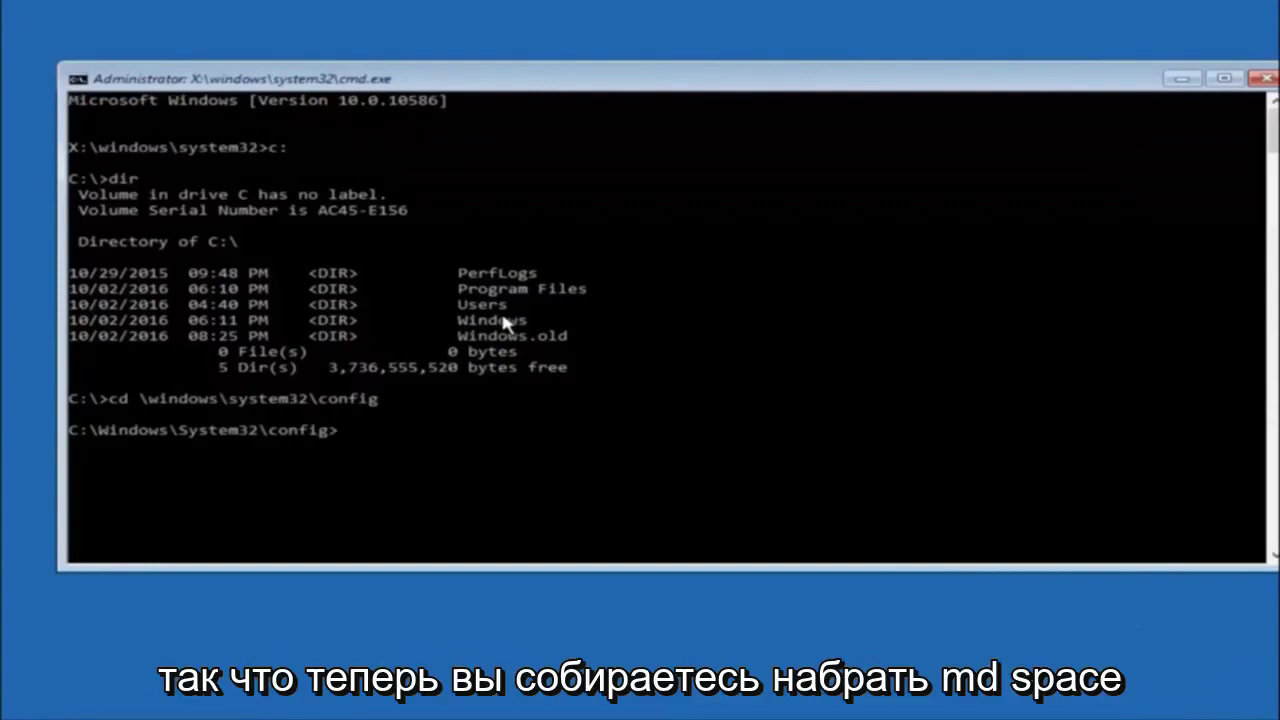
Create a folder named backup inside the config directory with the md command
{"action": "type", "text": "md"}
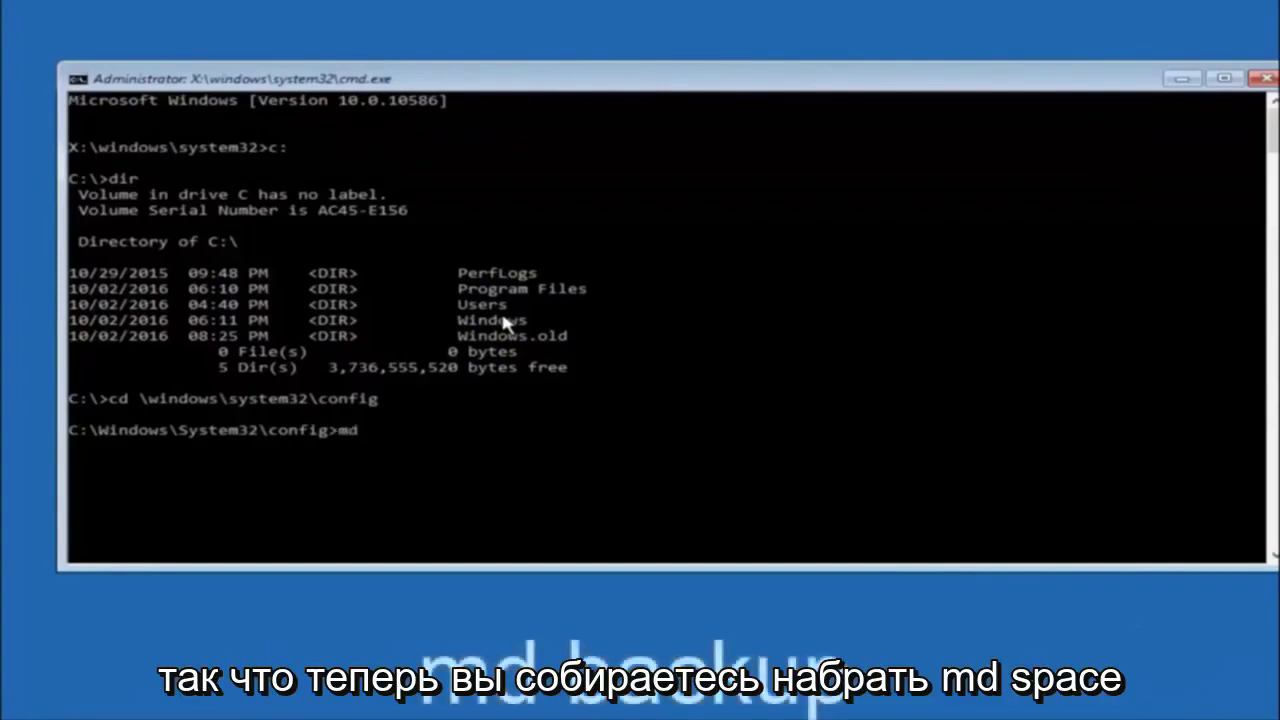
{"action": "type", "text": " backup"}
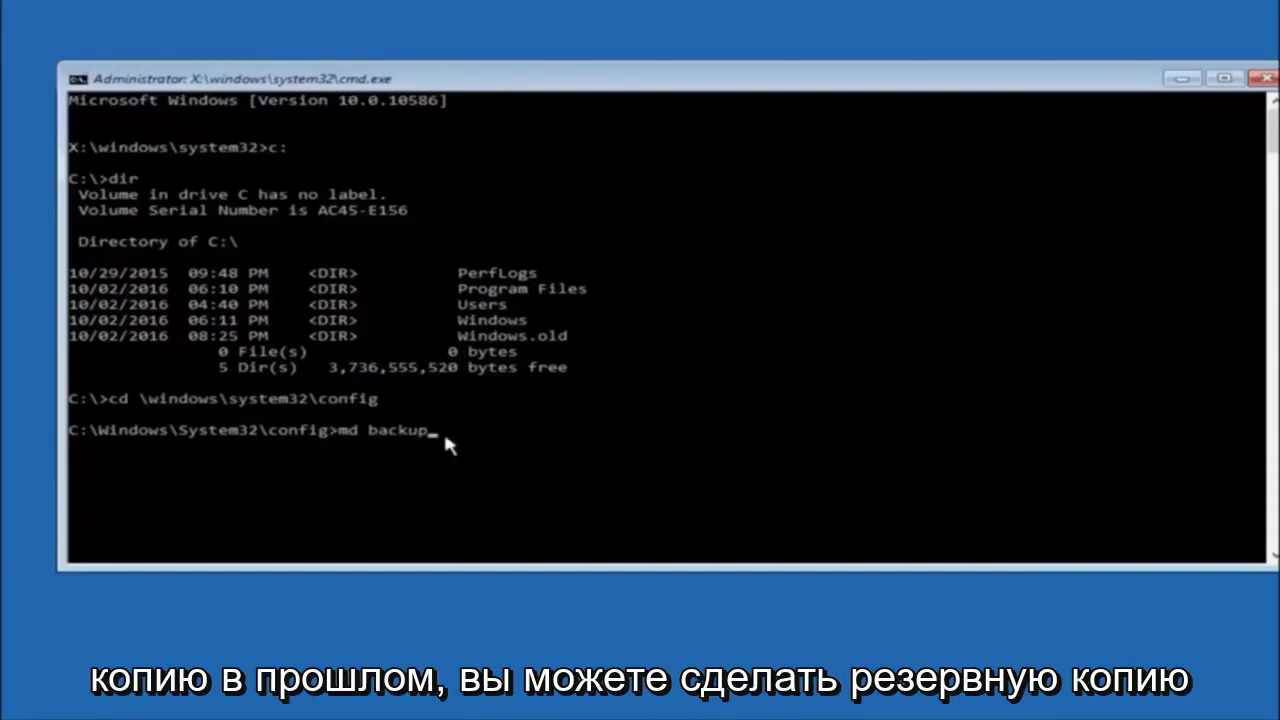
{"action": "type", "text": "1"}
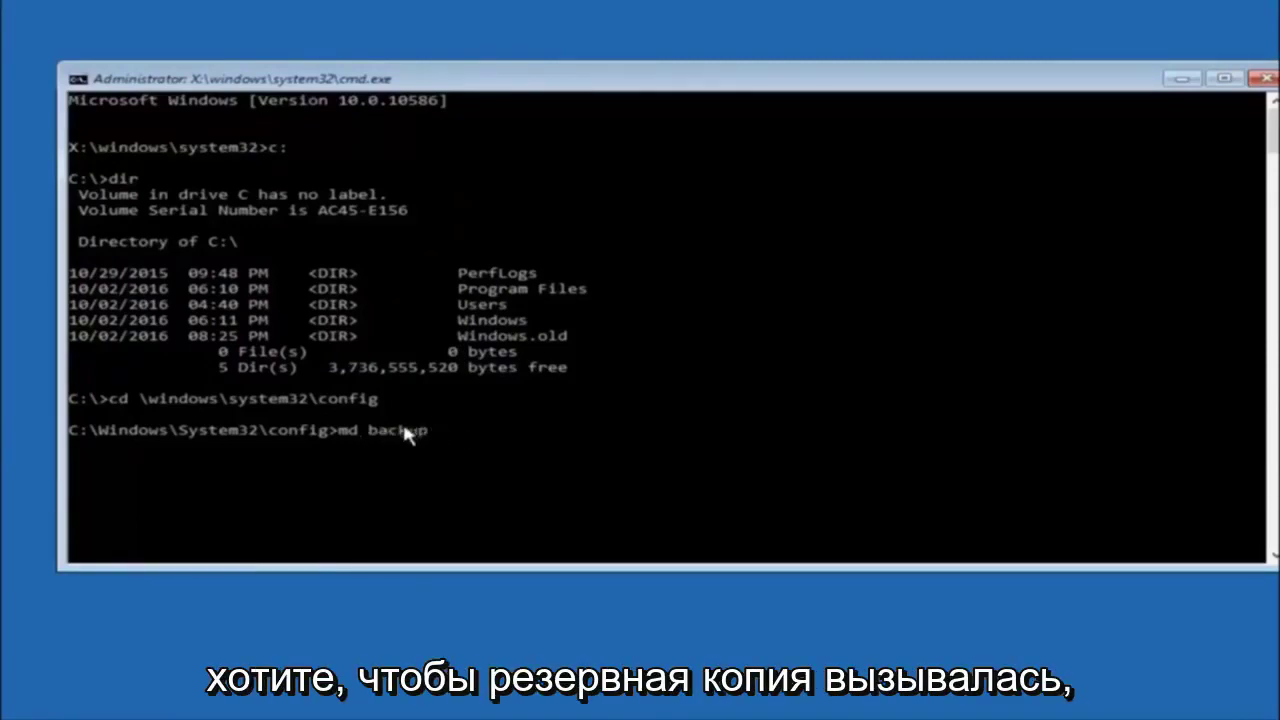
{"action": "key", "text": "Return"}
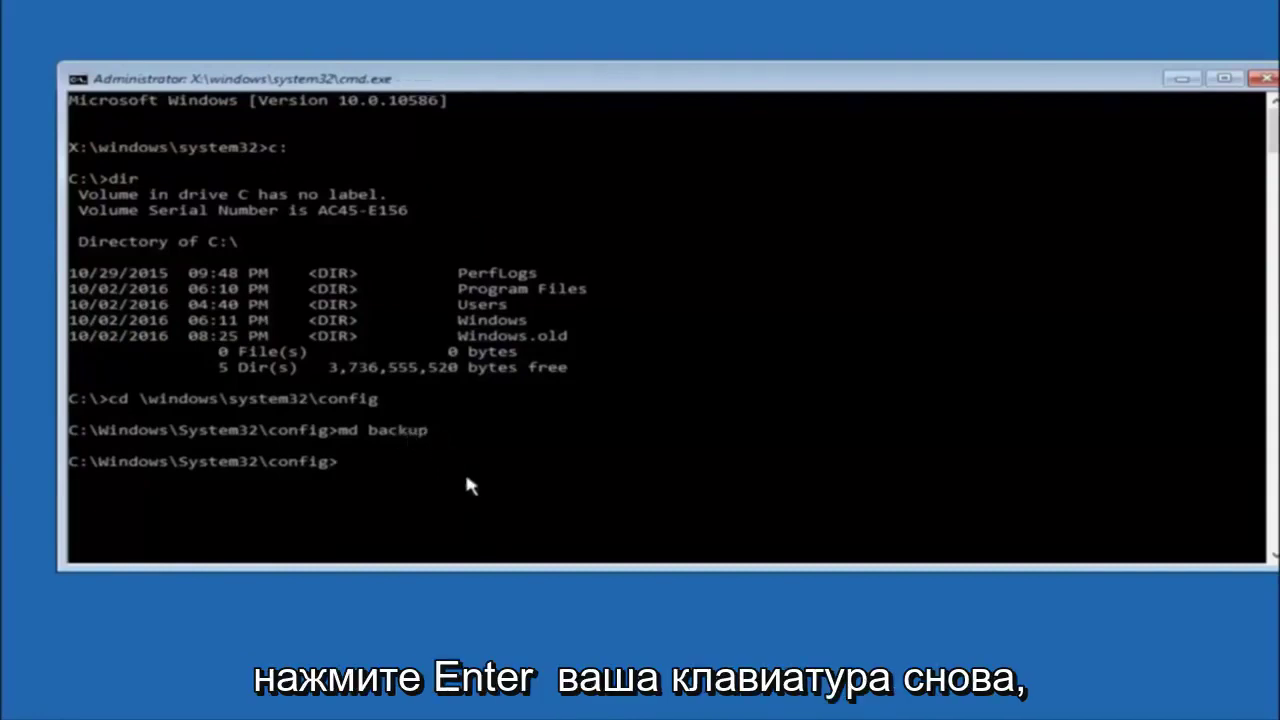
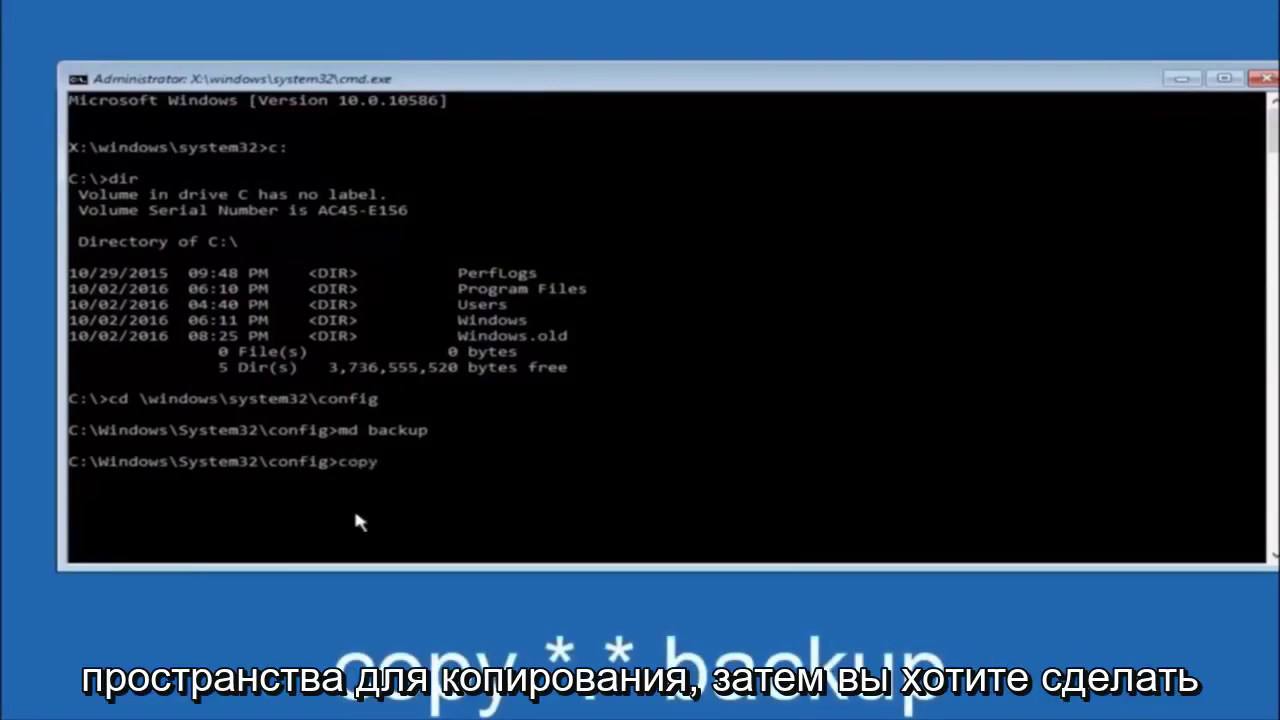
Copy all files of the config directory into the backup folder with copy *.* backup
{"action": "type", "text": " *"}
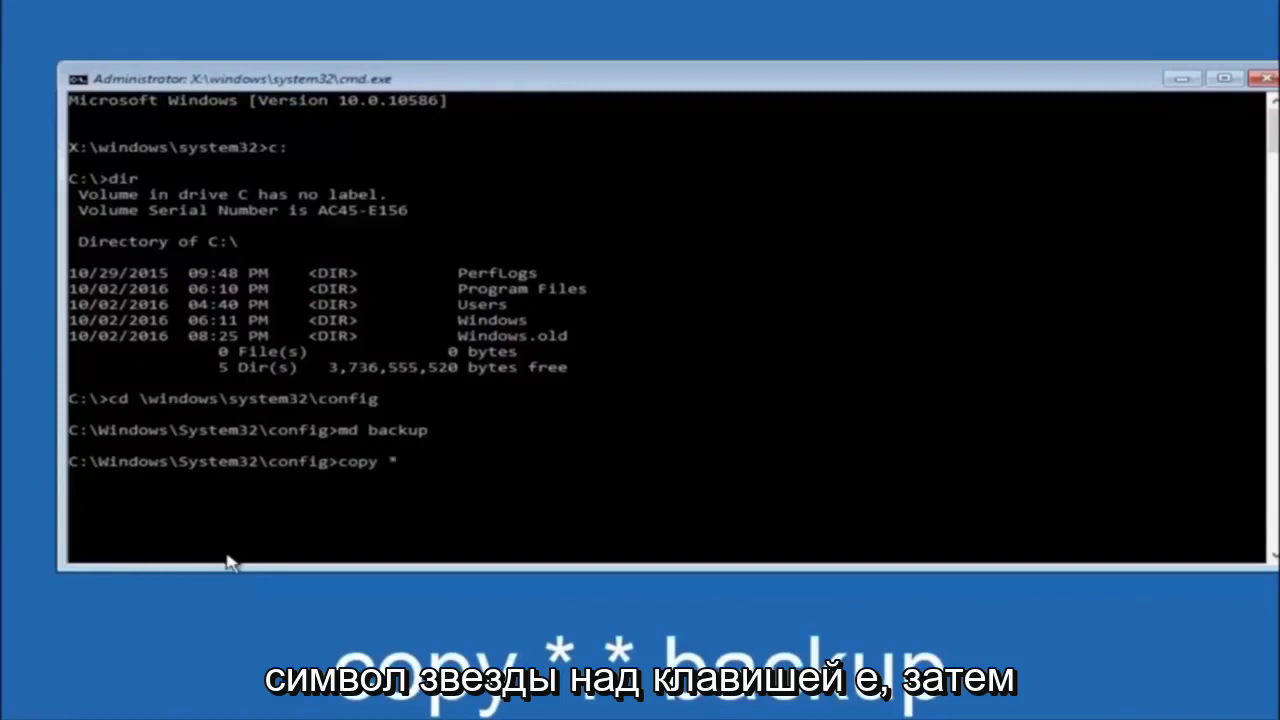
{"action": "type", "text": "."}
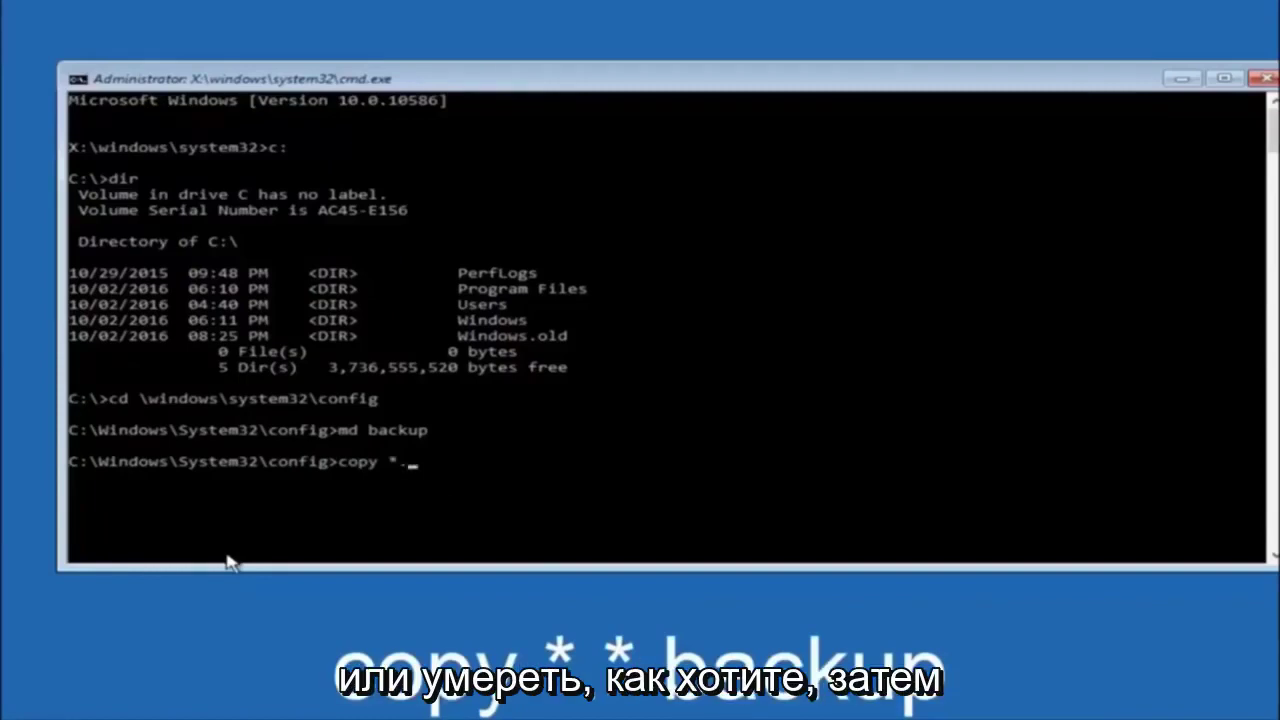
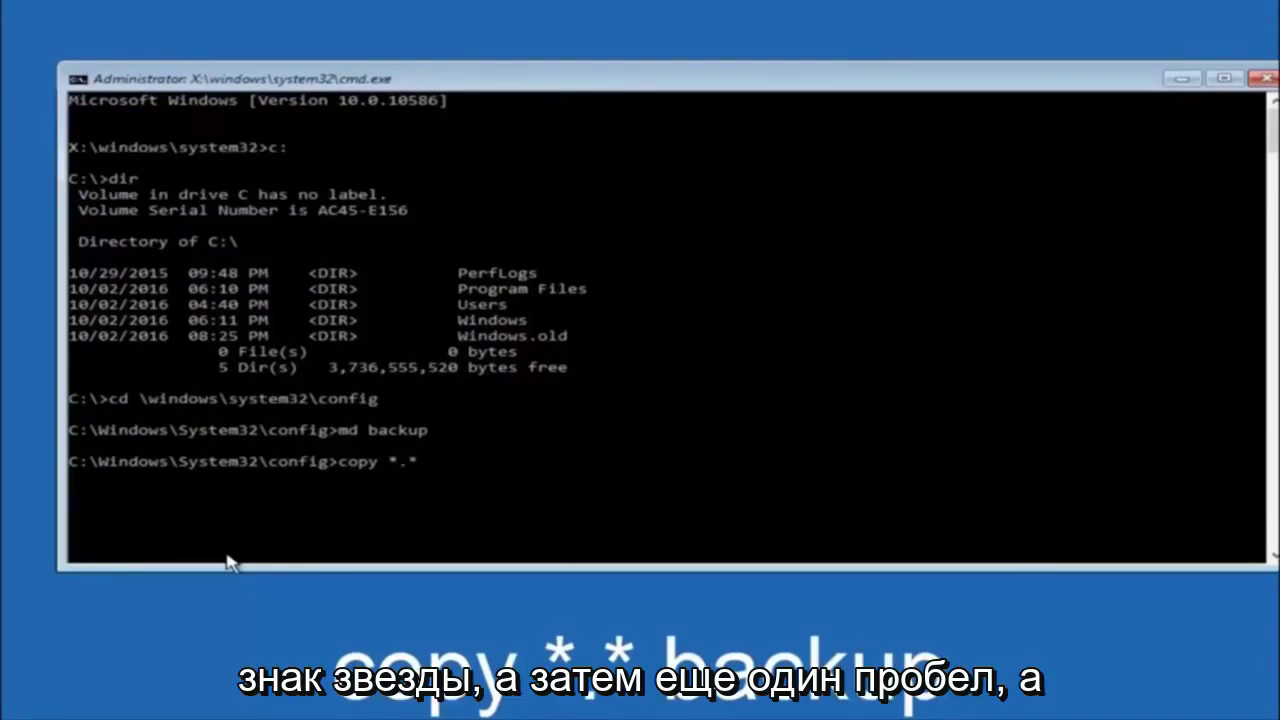
{"action": "type", "text": "* backup"}
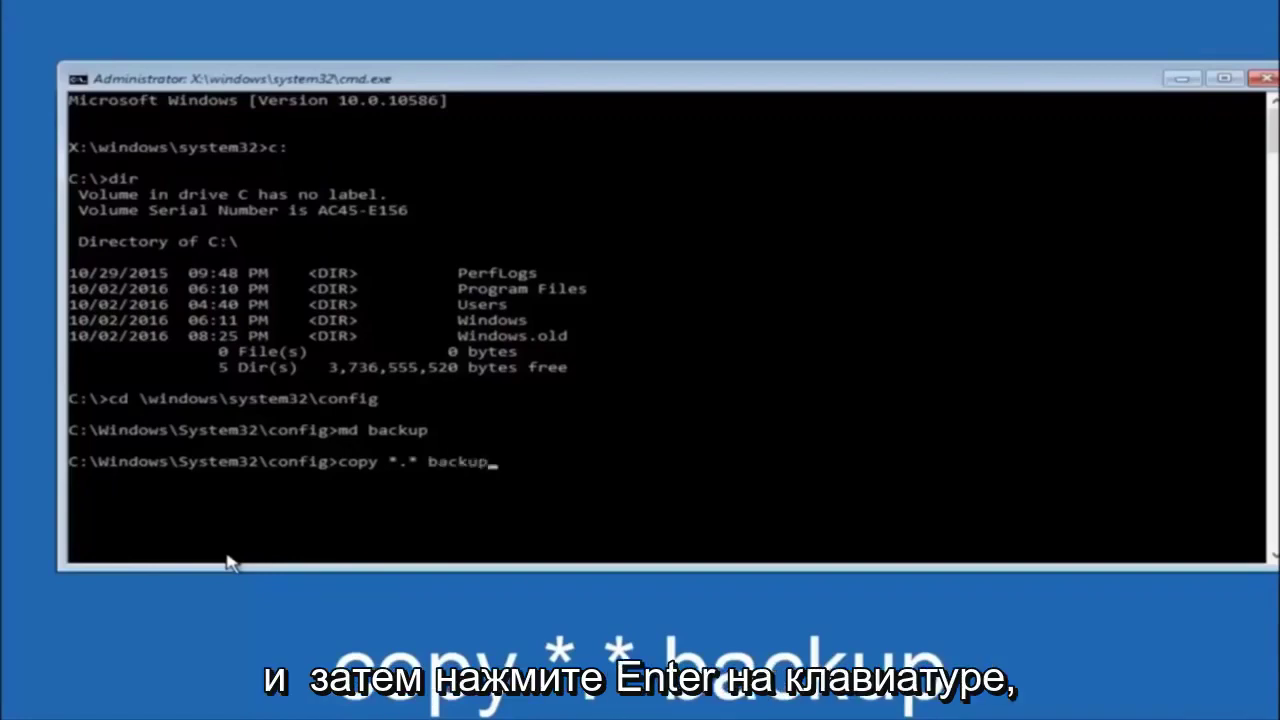
{"action": "key", "text": "Return"}
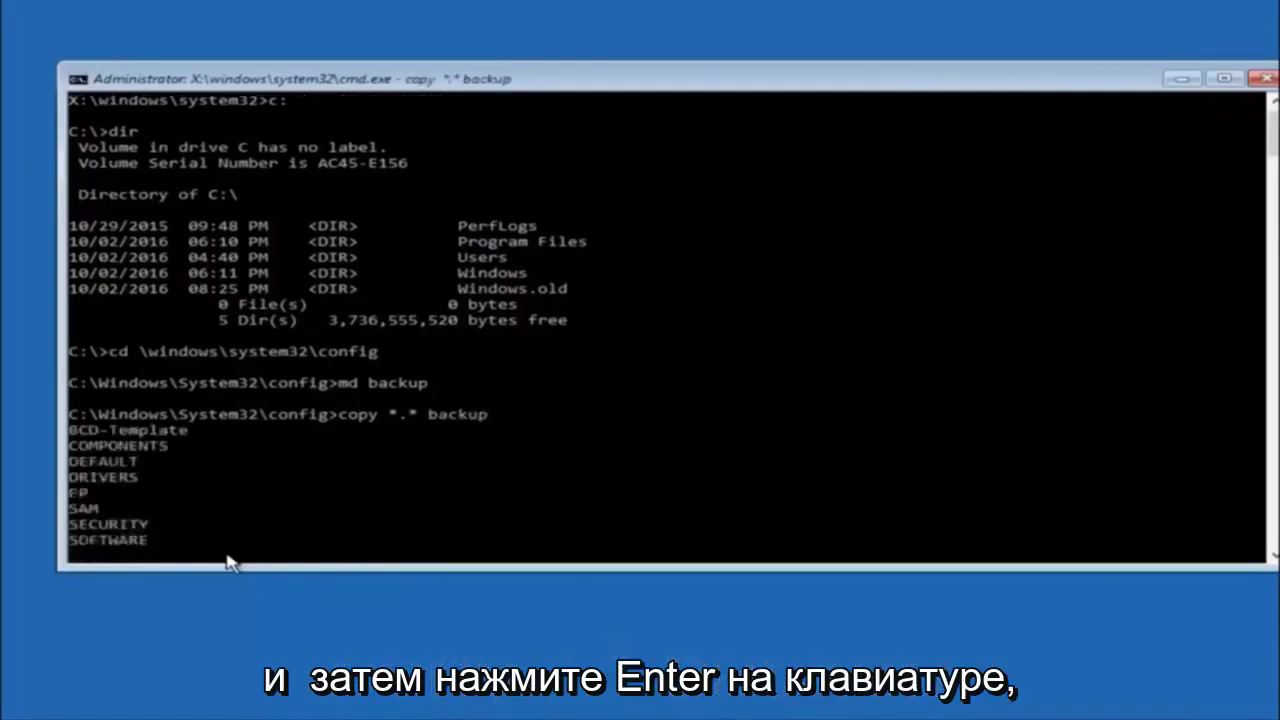
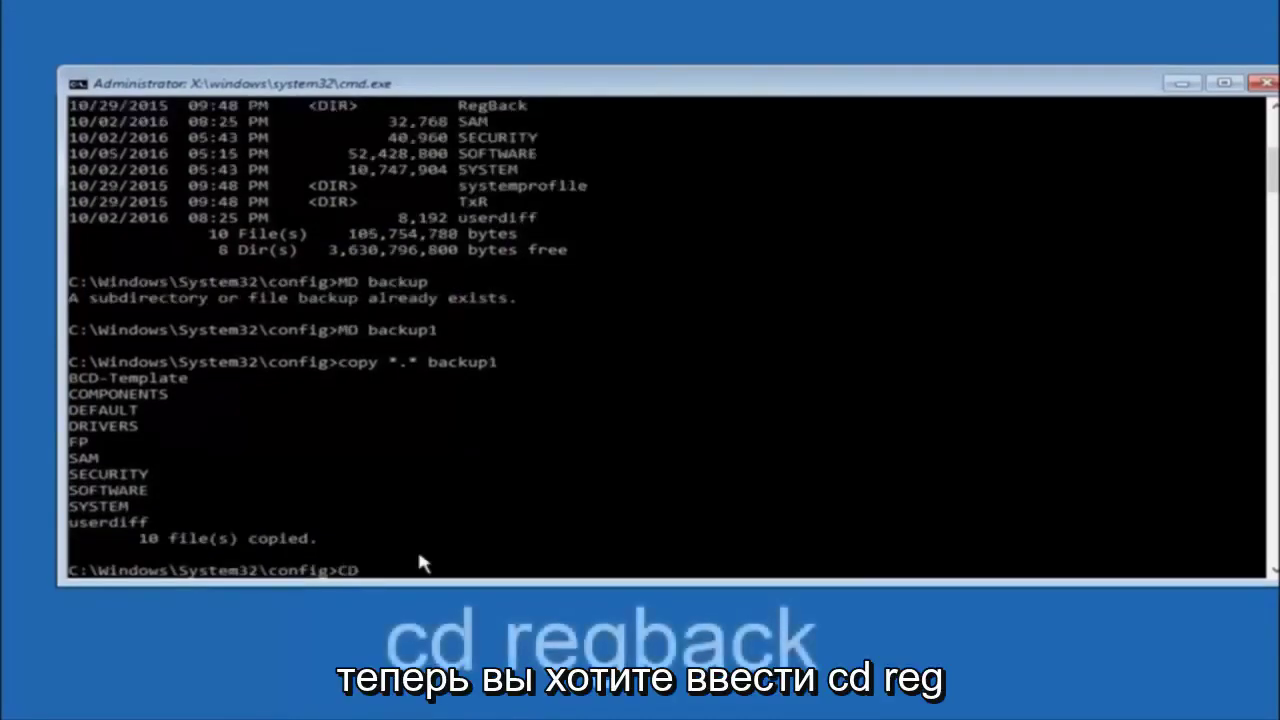
Change into the regback subdirectory of config and list its contents with dir
{"action": "type", "text": "reg"}
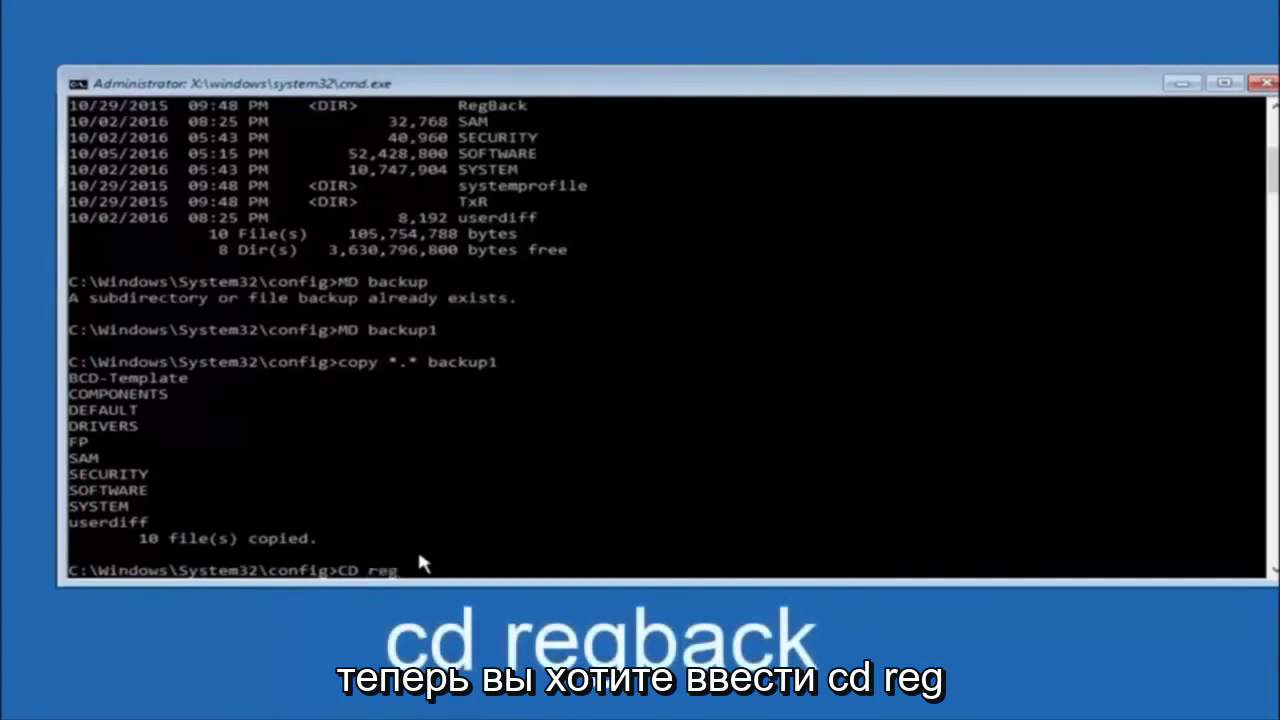
{"action": "type", "text": "back"}
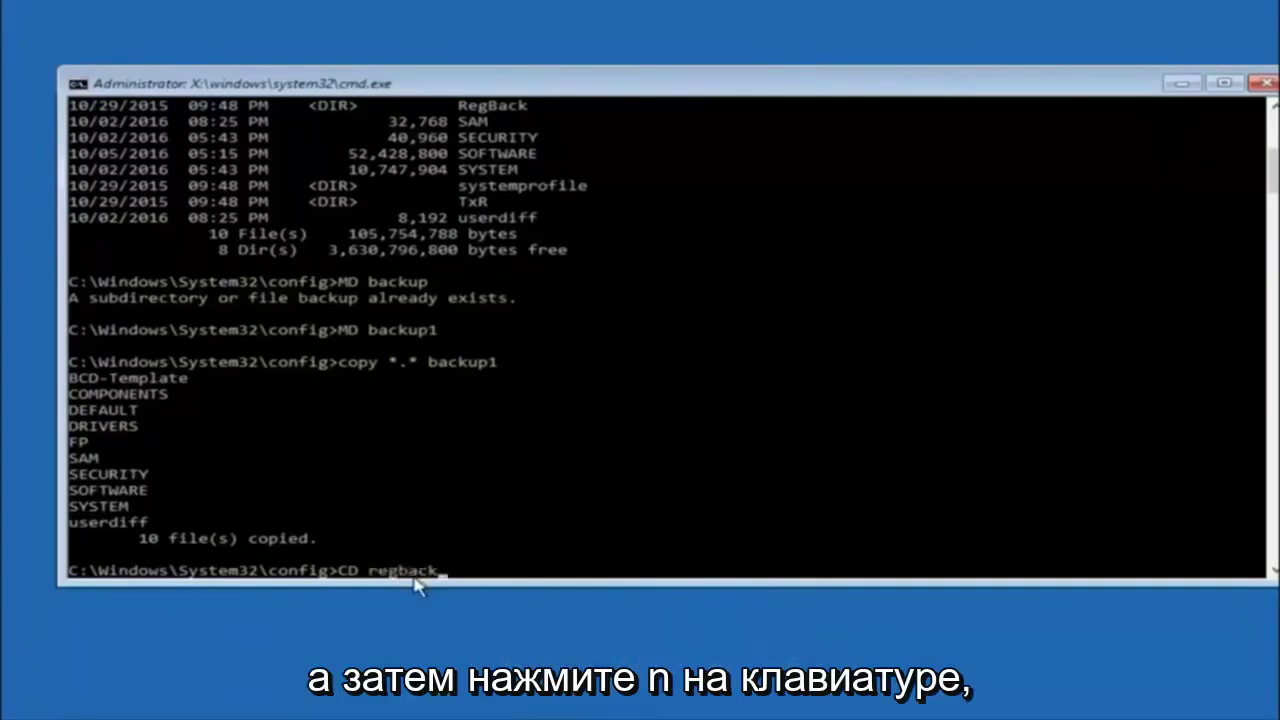
{"action": "key", "text": "Return"}
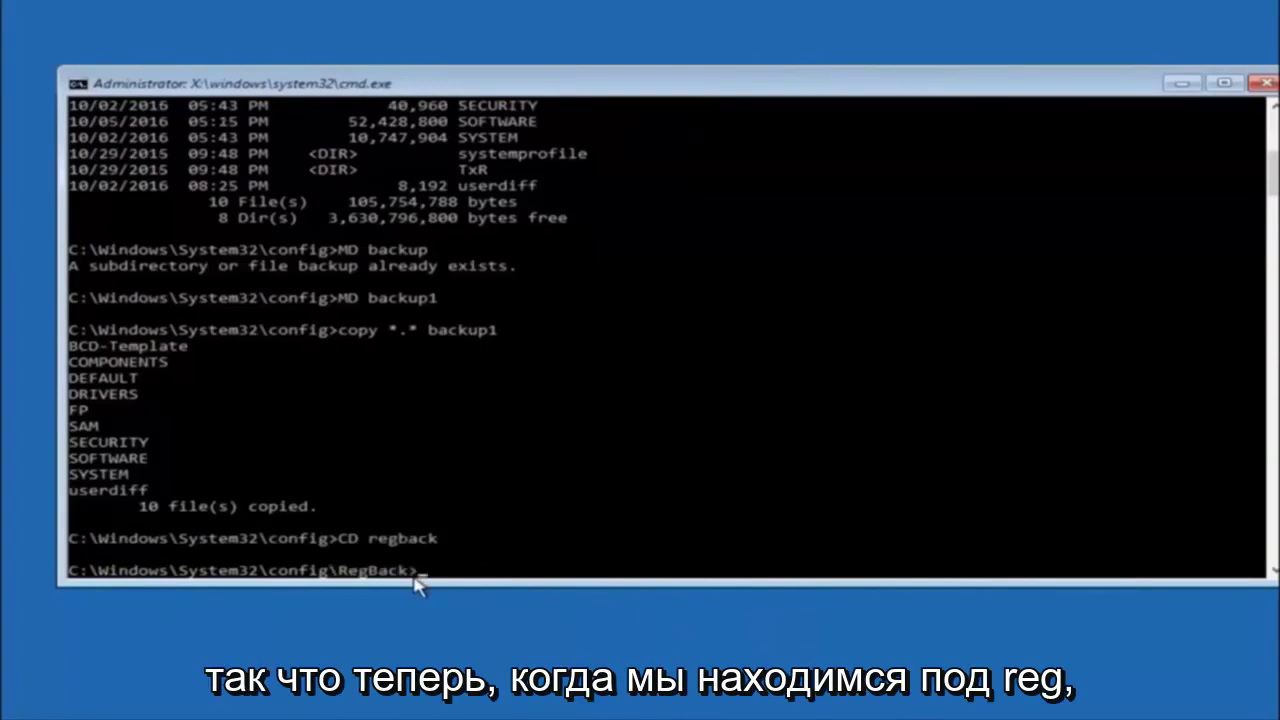
{"action": "type", "text": "dir"}
{"action": "key", "text": "Return"}
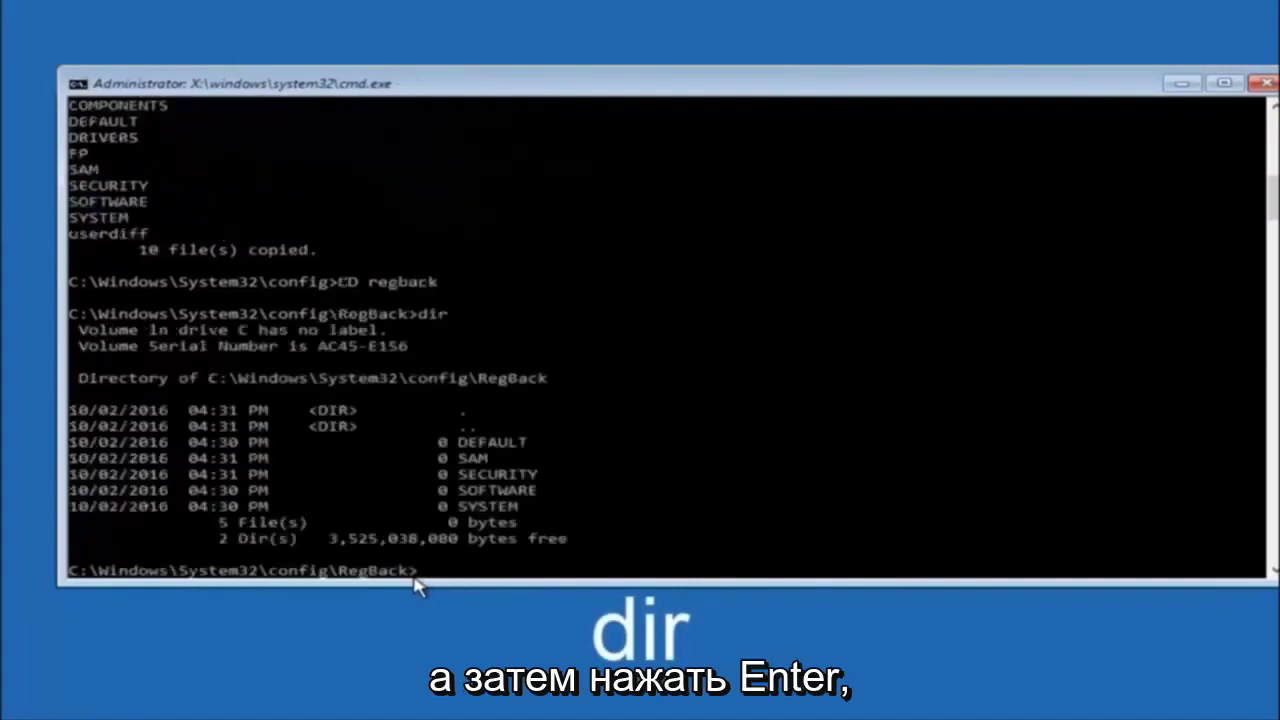
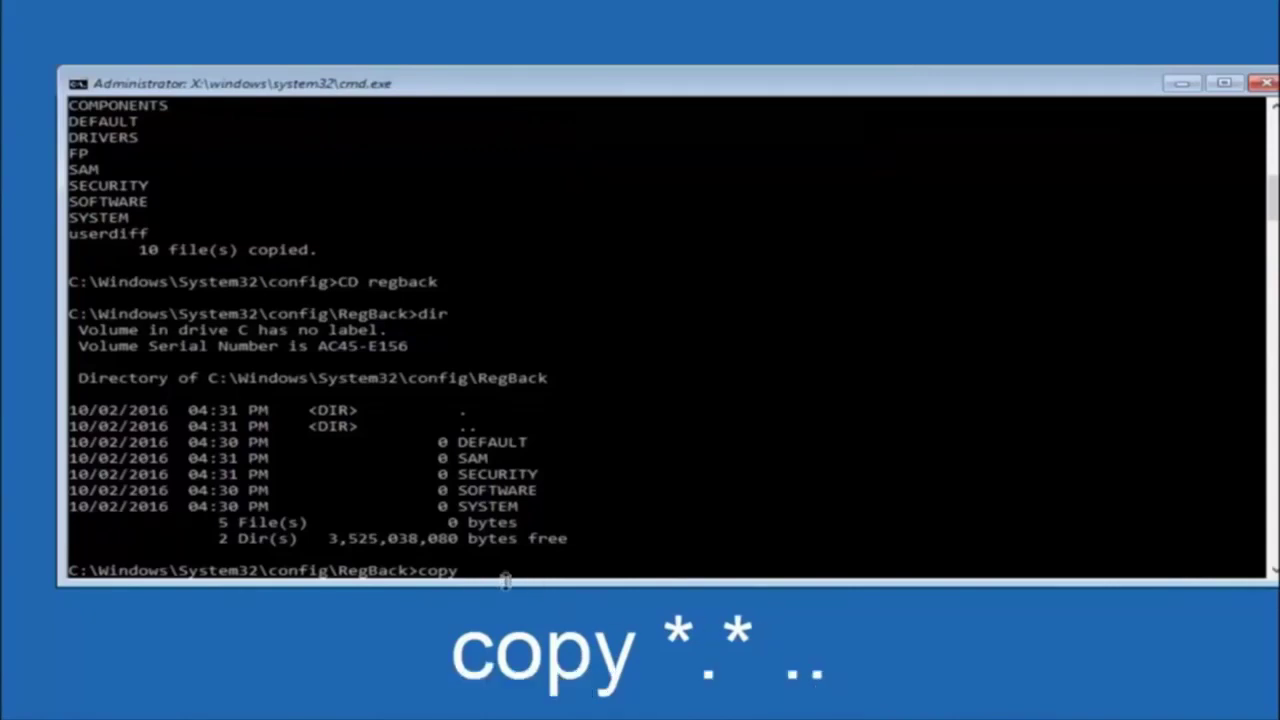
Copy all RegBack files into the parent config directory with copy *.* .., answering A to overwrite all existing files
{"action": "left_click", "coordinate": [477, 577]}
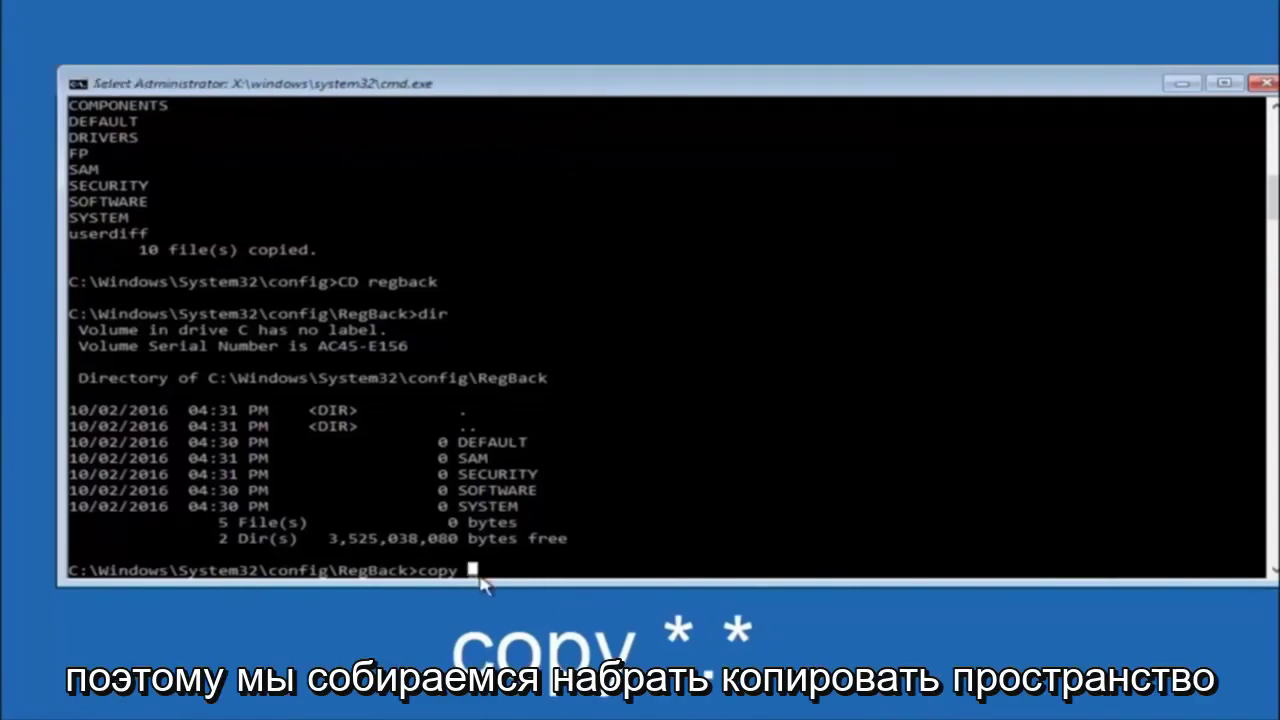
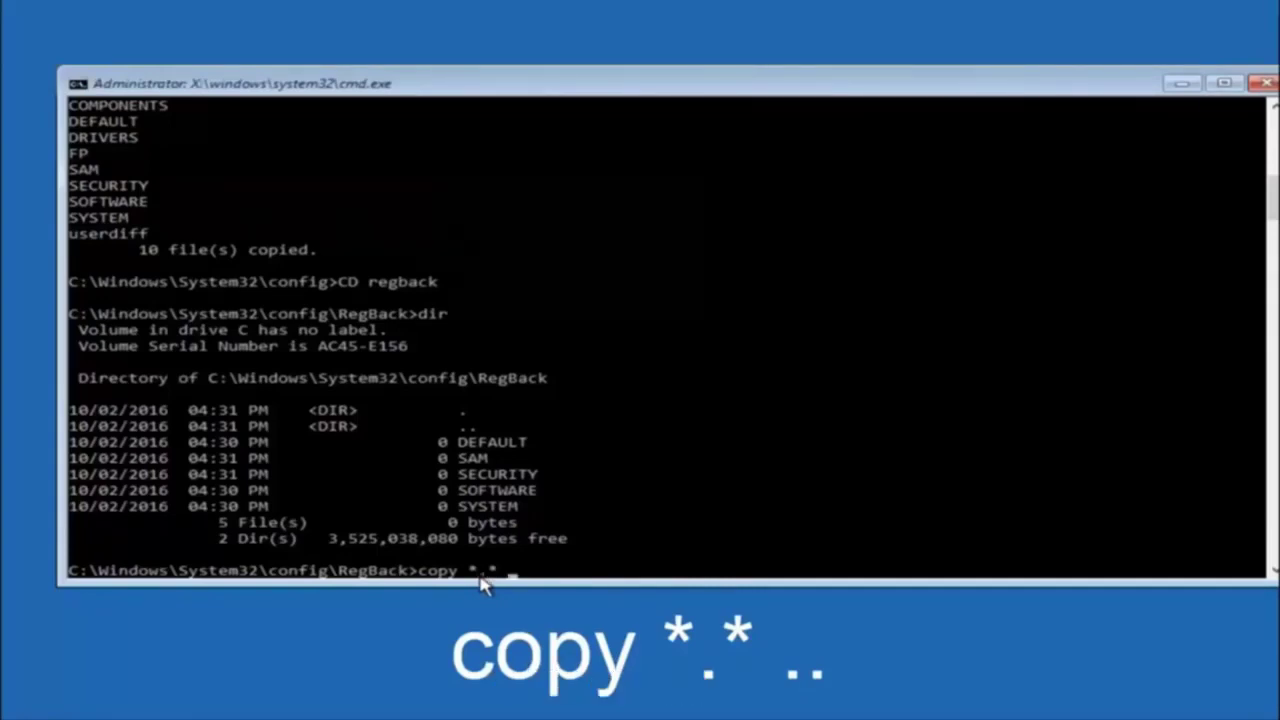
{"action": "type", "text": ".."}
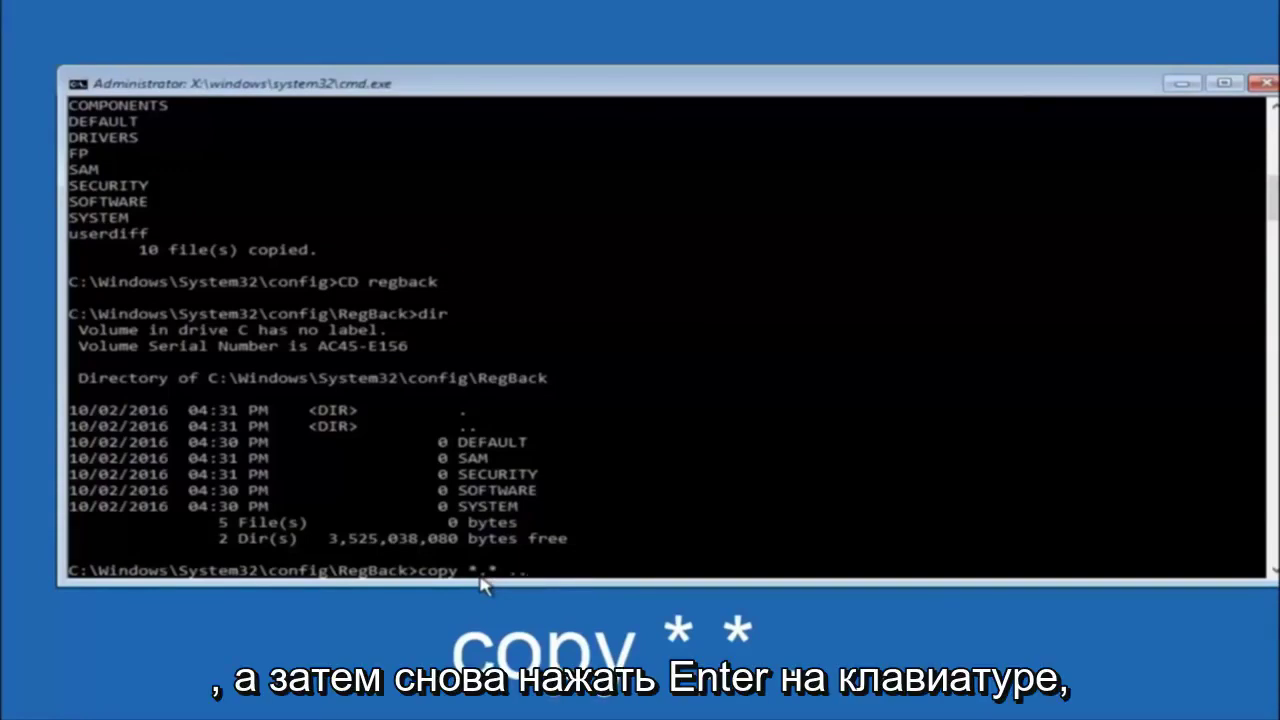
{"action": "key", "text": "Return"}
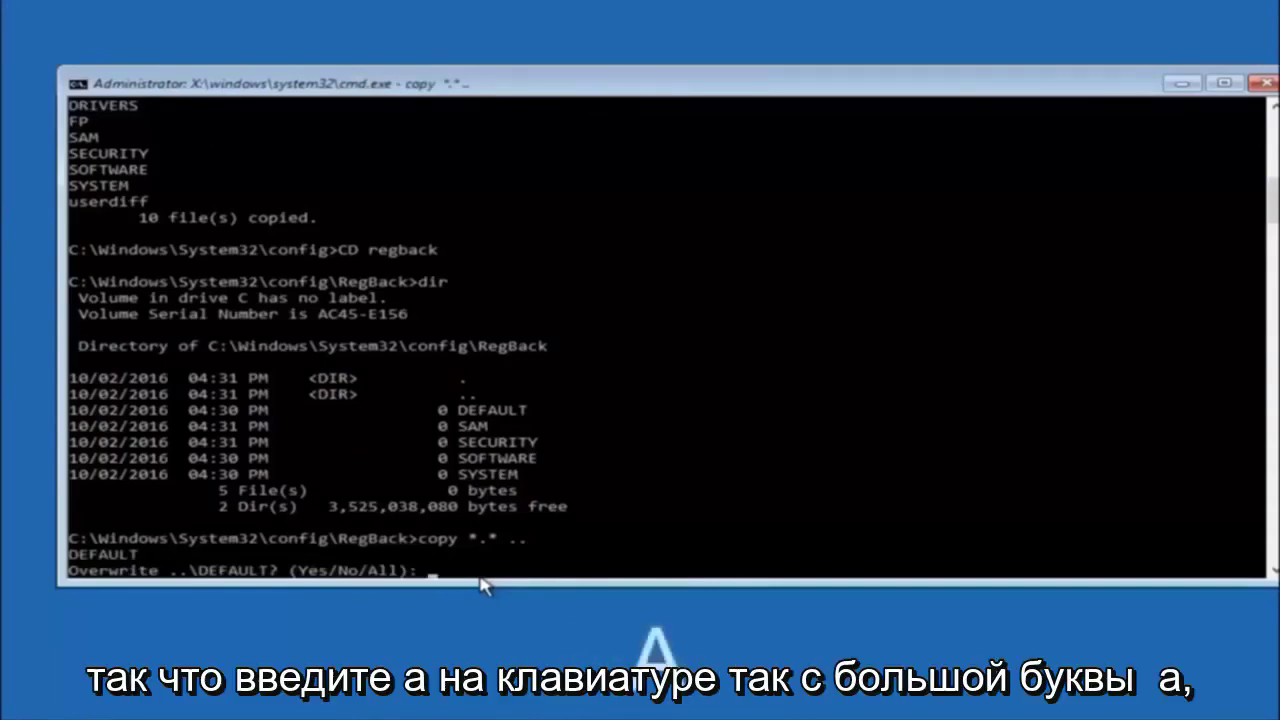
{"action": "type", "text": "A"}
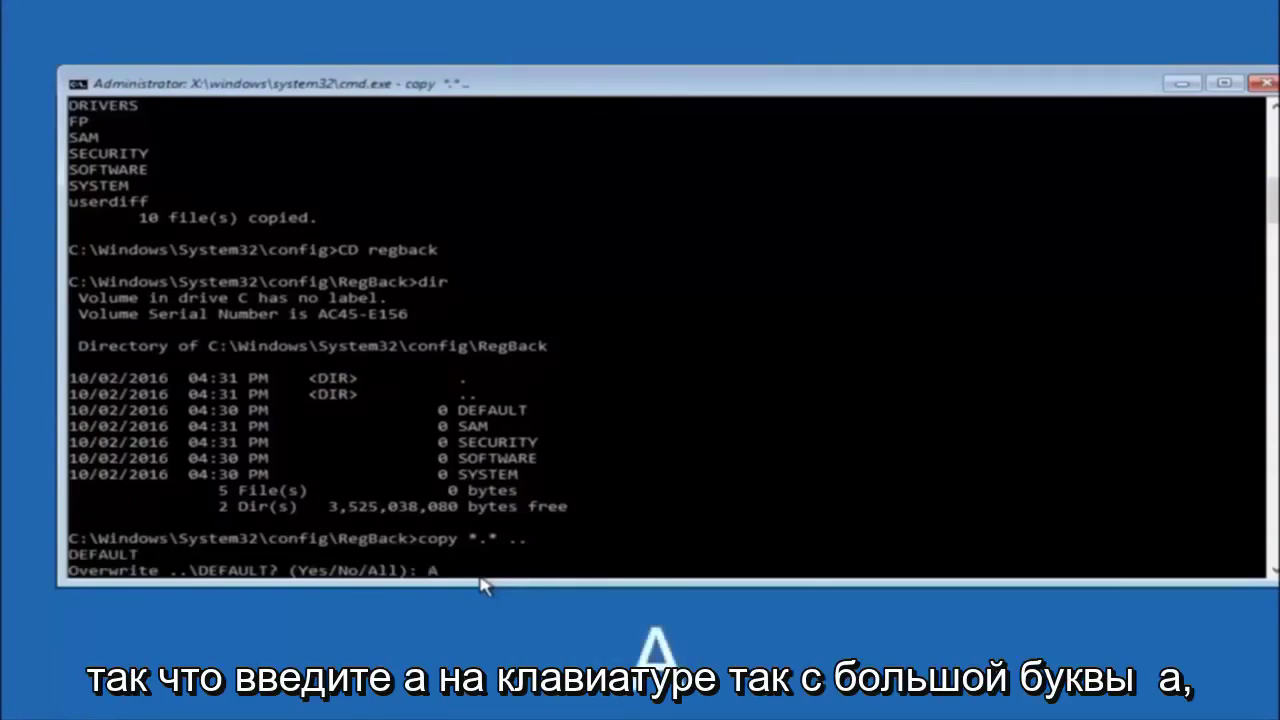
{"action": "key", "text": "Return"}
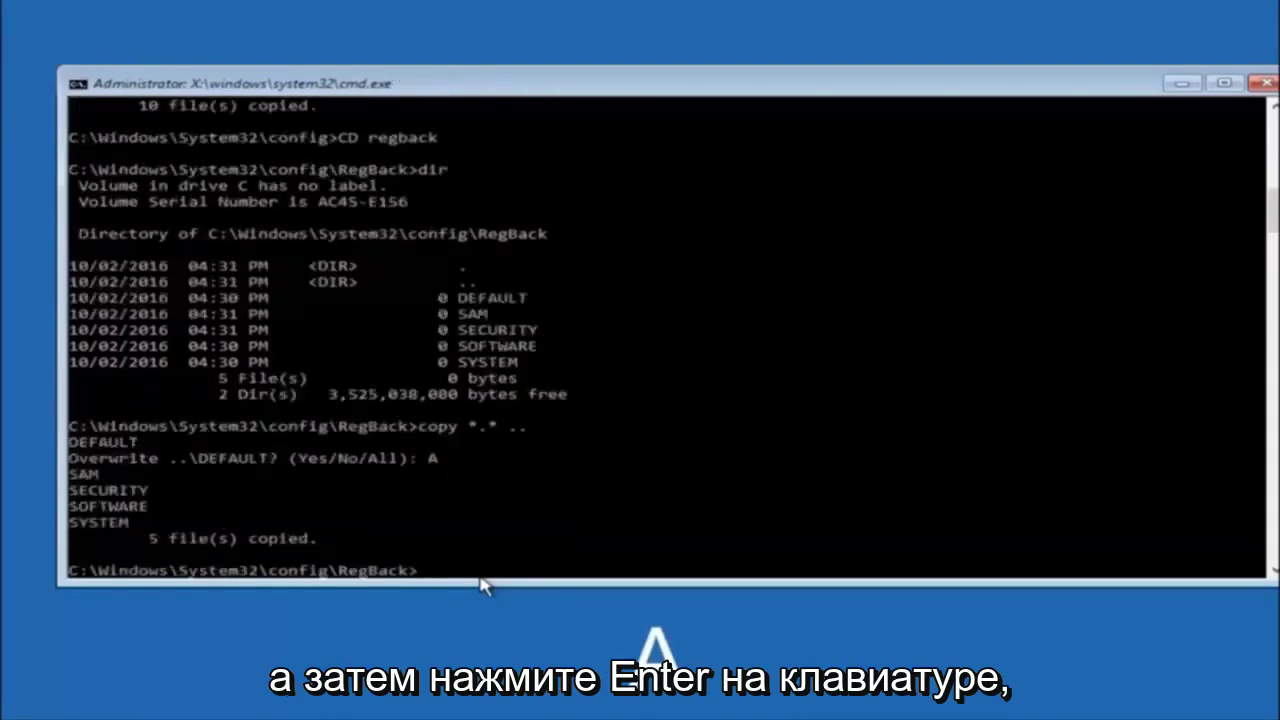